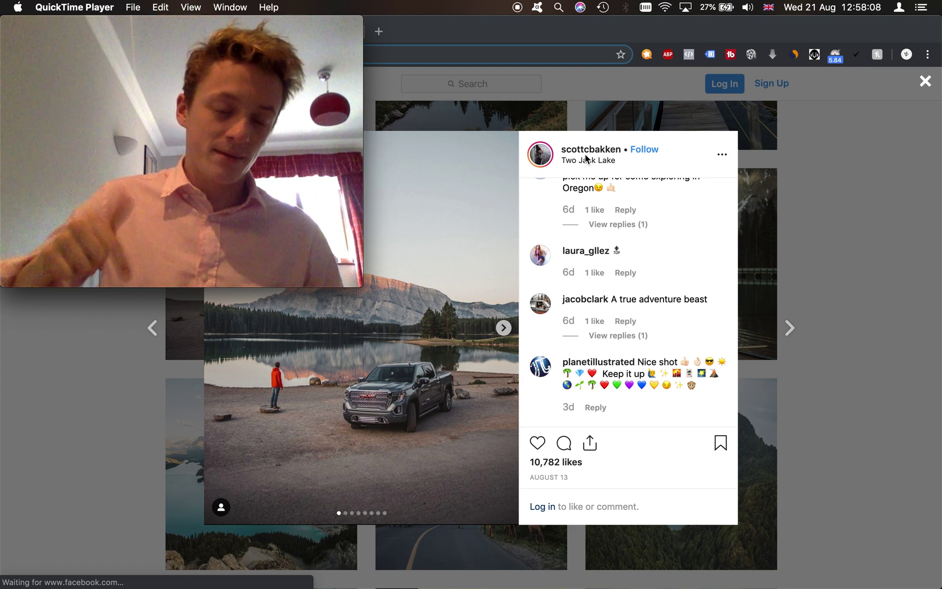
Step: Bring the Preview screenshot of the viewer's editing-tutorial request to the front
key("super+Tab")
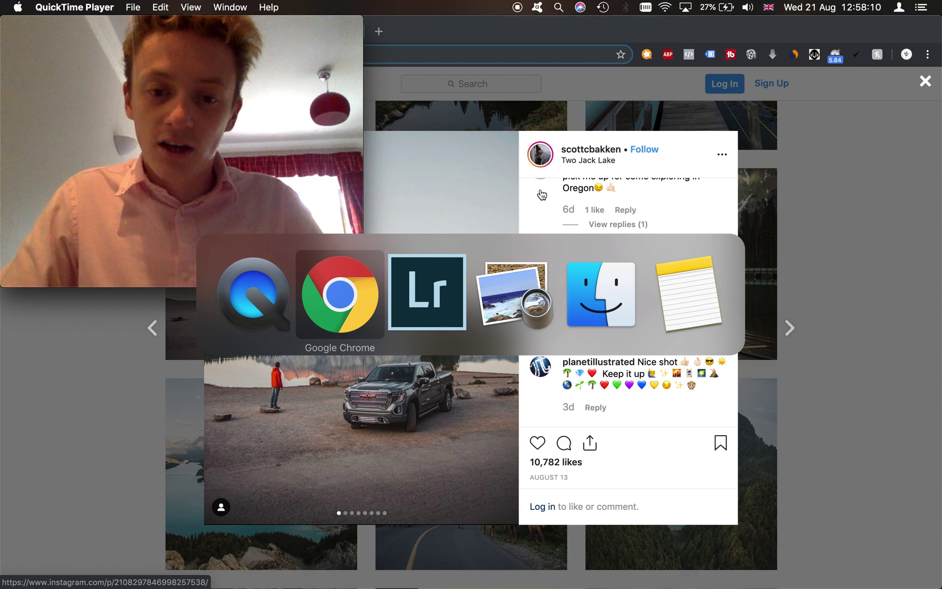
left_click(488, 246)
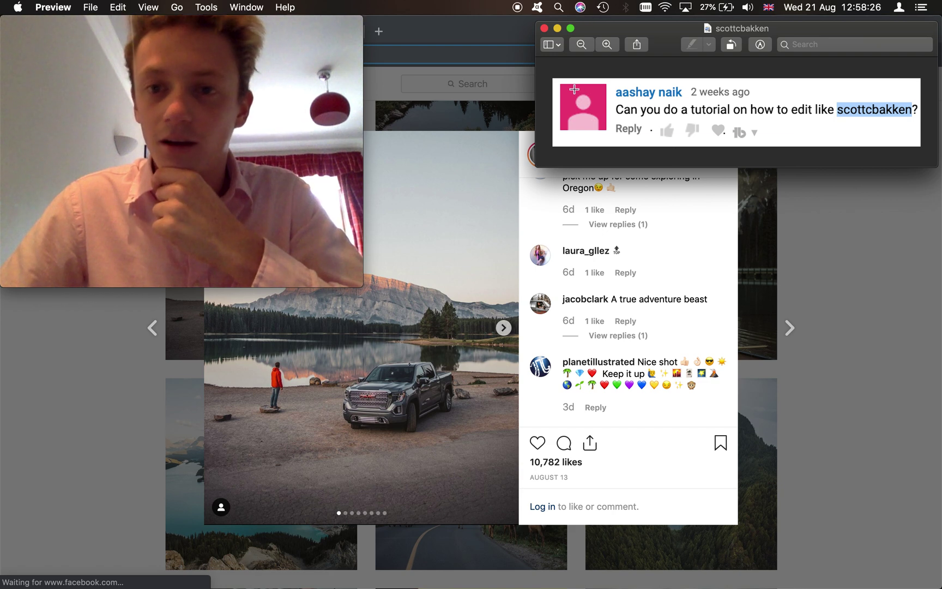
Step: Close the comment screenshot to reveal the Two Jack Lake truck Instagram post
left_click(545, 29)
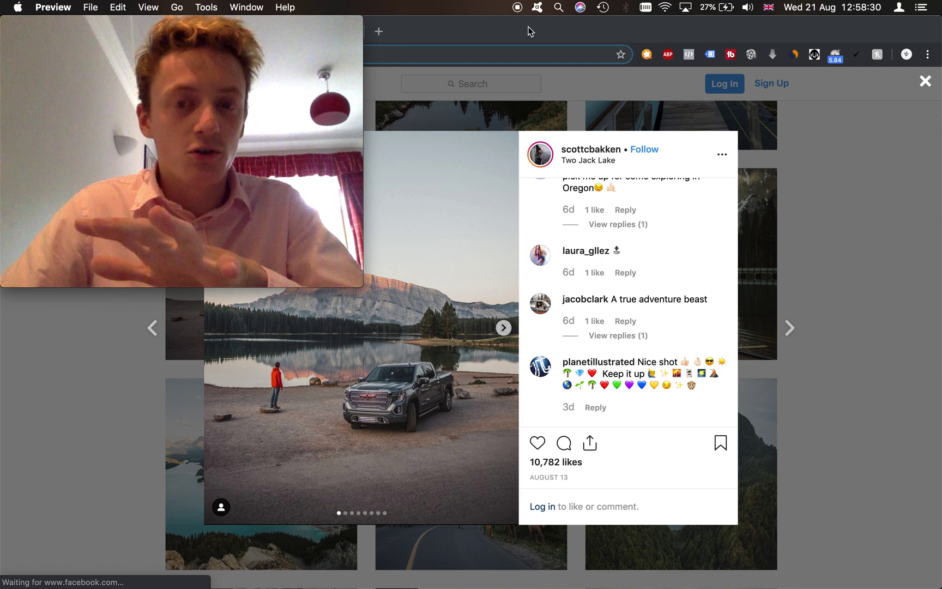
left_click_drag(289, 29, 290, 175)
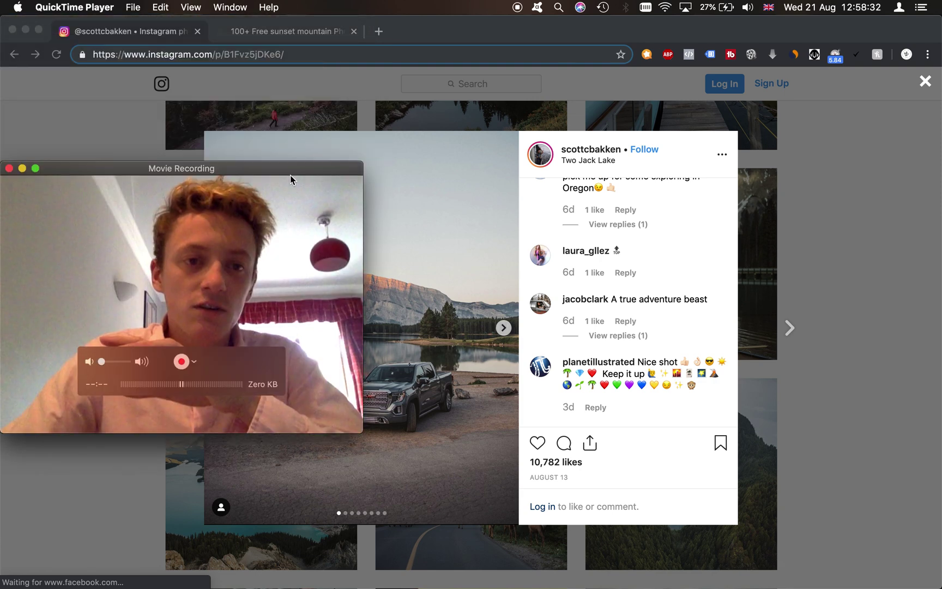
left_click(269, 30)
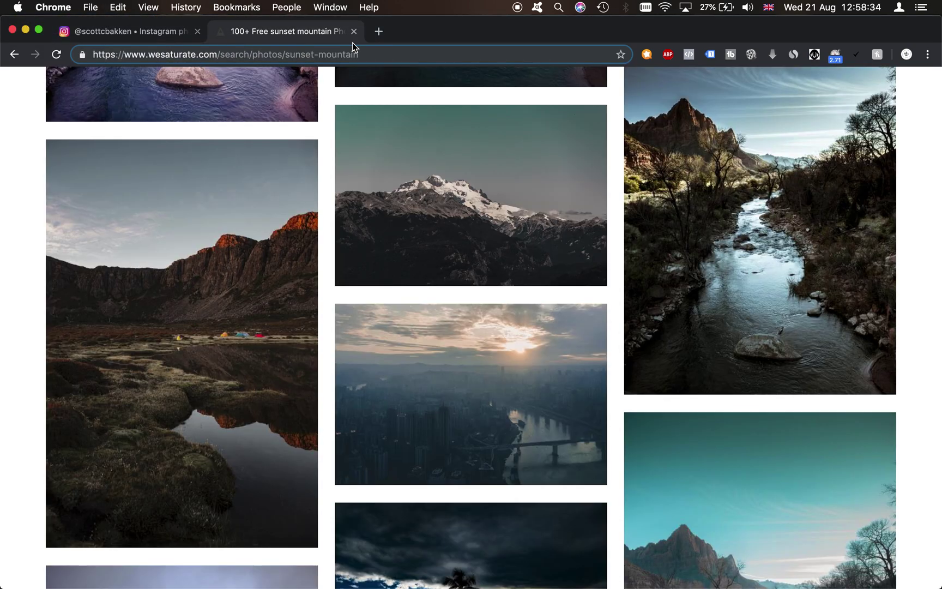
key("super+Tab")
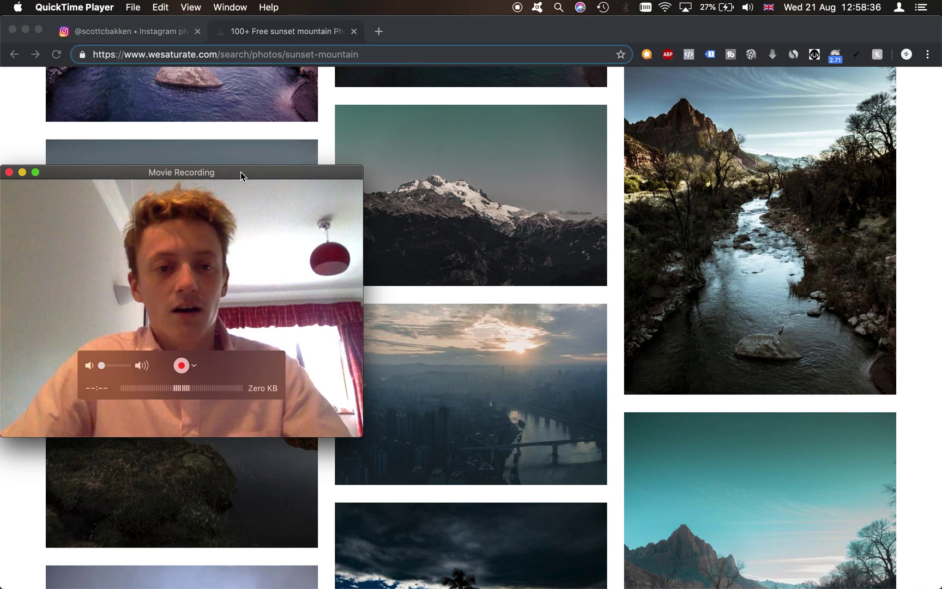
left_click_drag(241, 171, 820, 26)
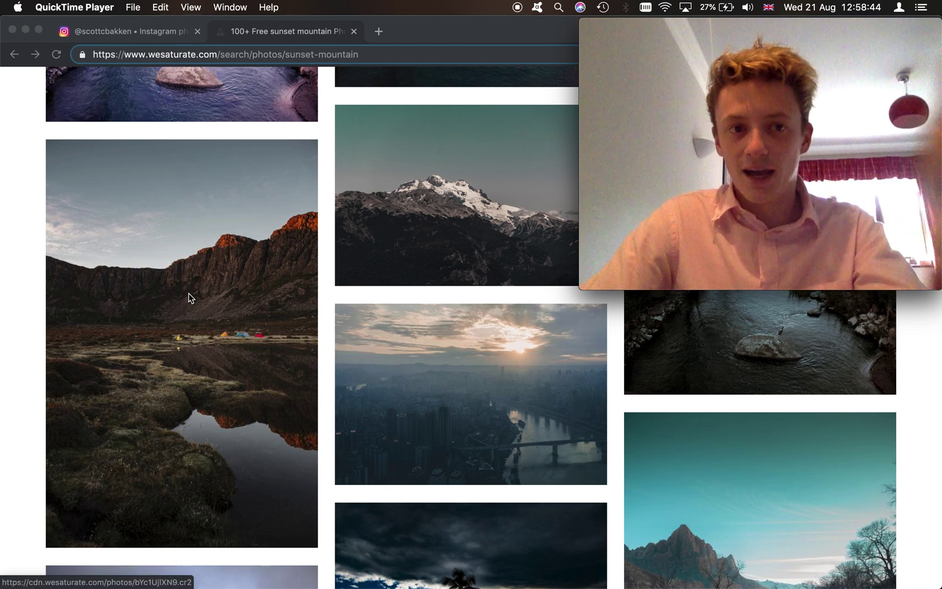
left_click(142, 29)
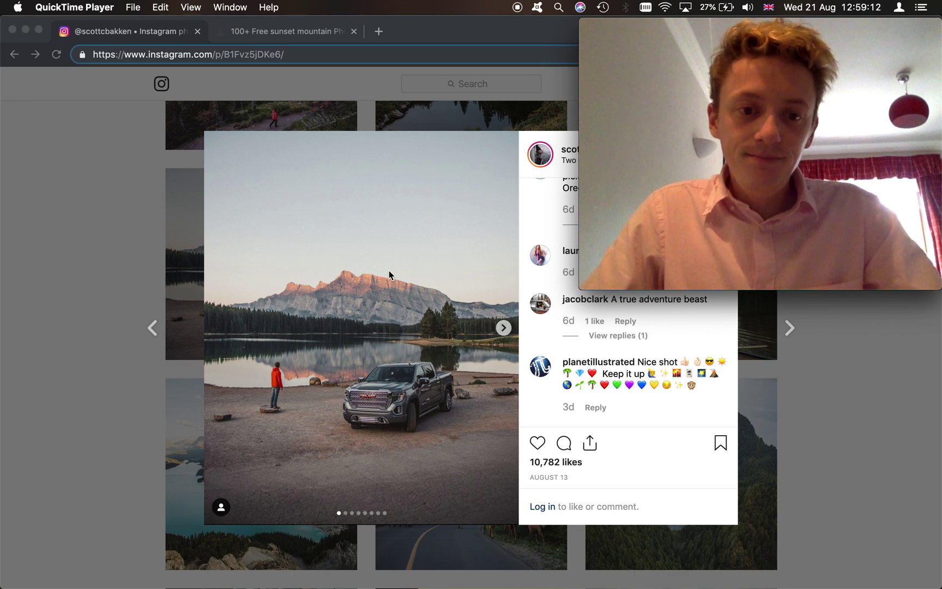
Step: Open the dark mountain-lake photo in Lightroom's Develop module
key("super+Tab")
key("super+Tab")
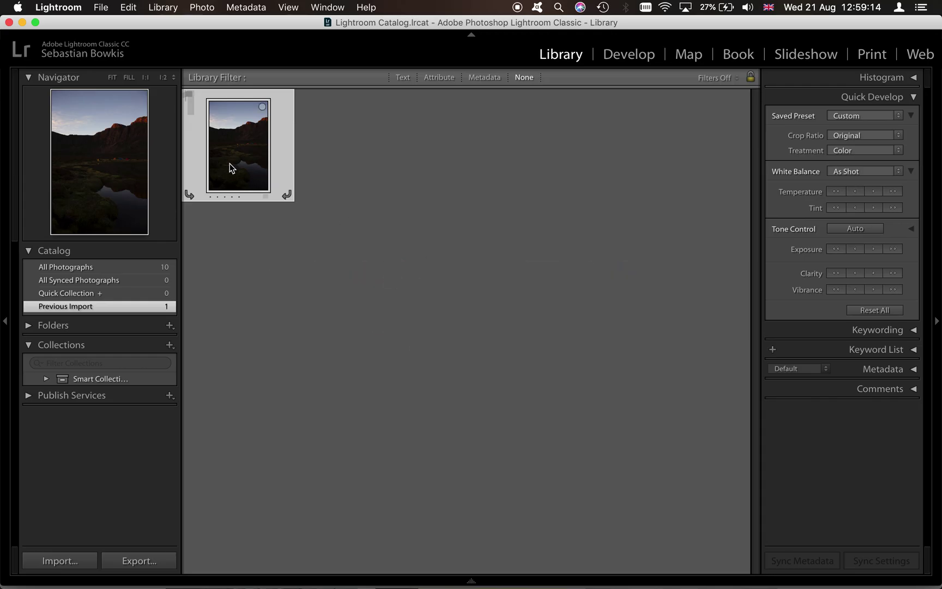
left_click(637, 54)
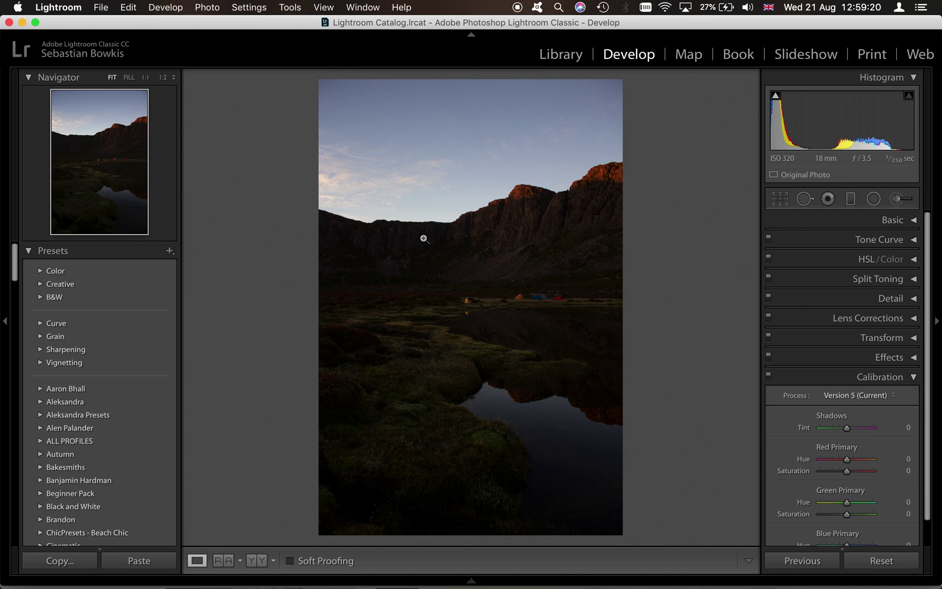
key("super+Tab")
key("super+Tab")
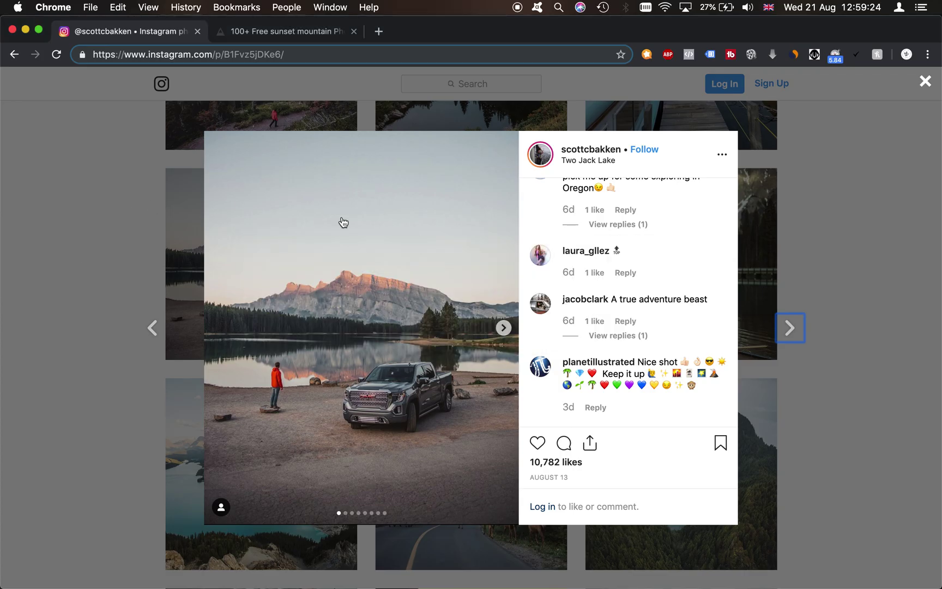
key("super+Tab")
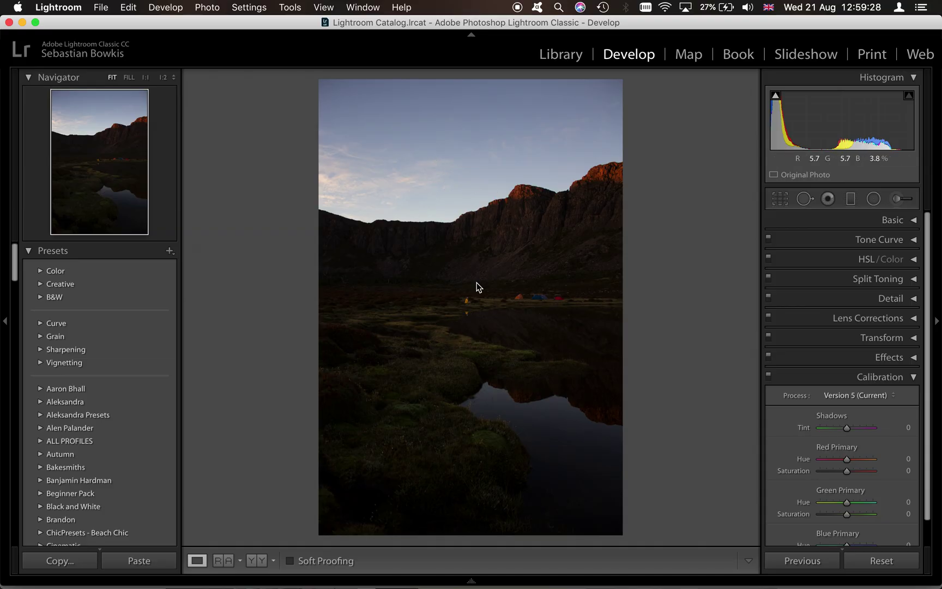
Step: Compare the photo with the Instagram reference, then expand the Basic panel
key("super+Tab")
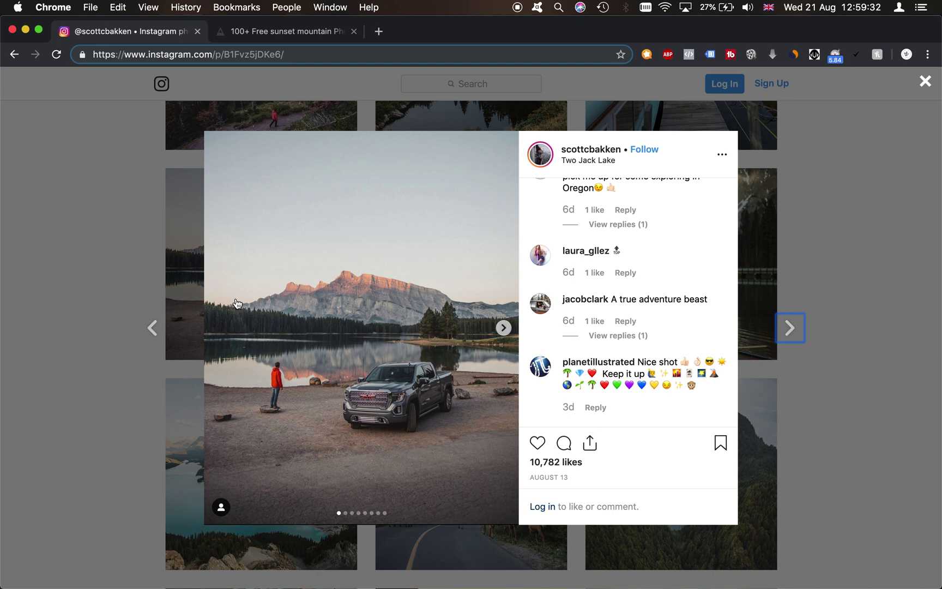
key("super+Tab")
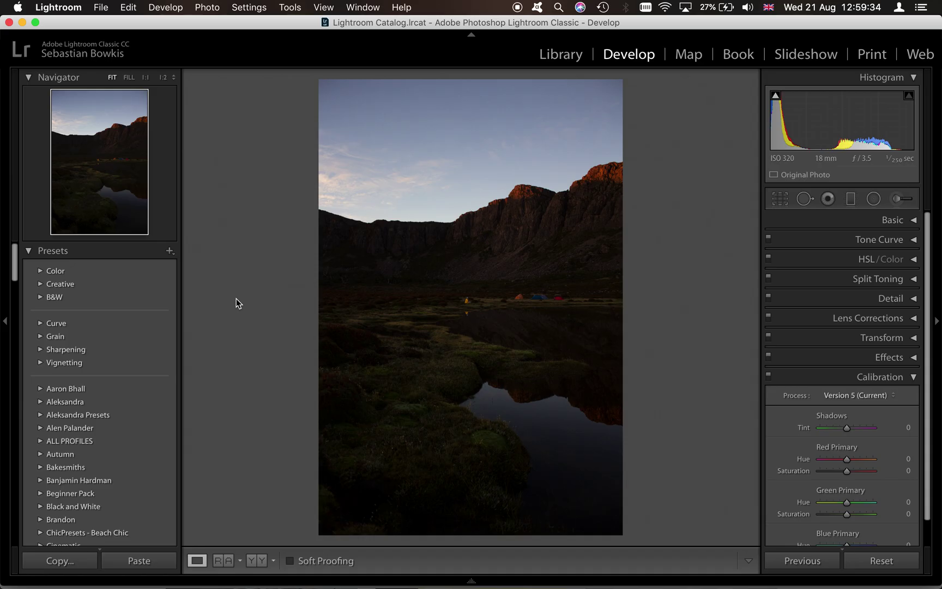
key("super+Tab")
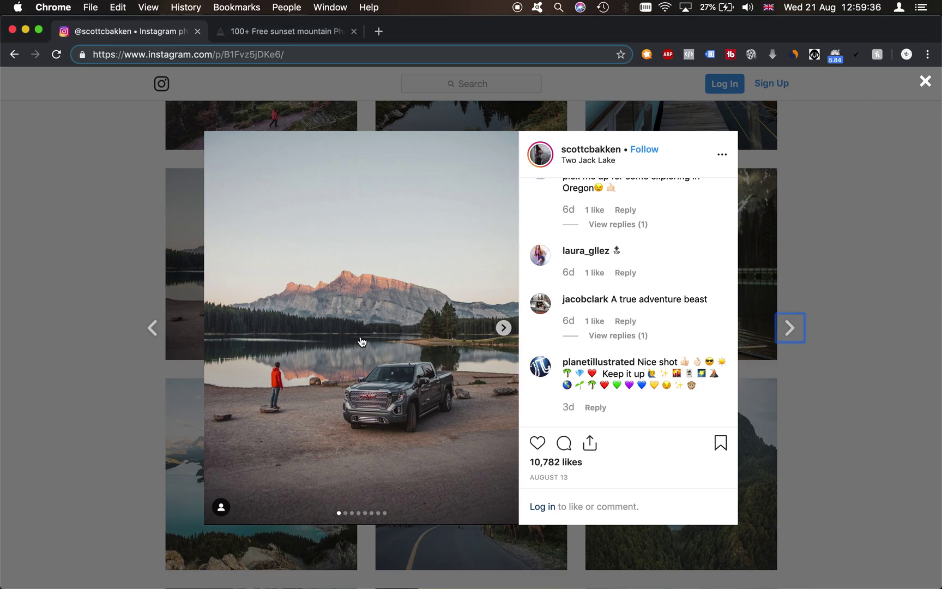
key("super+Tab")
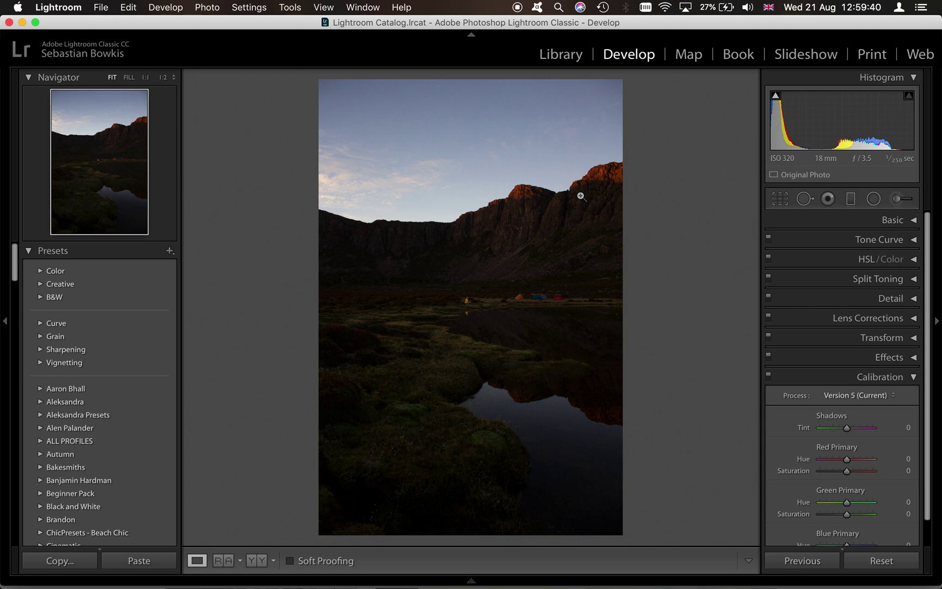
left_click(842, 224)
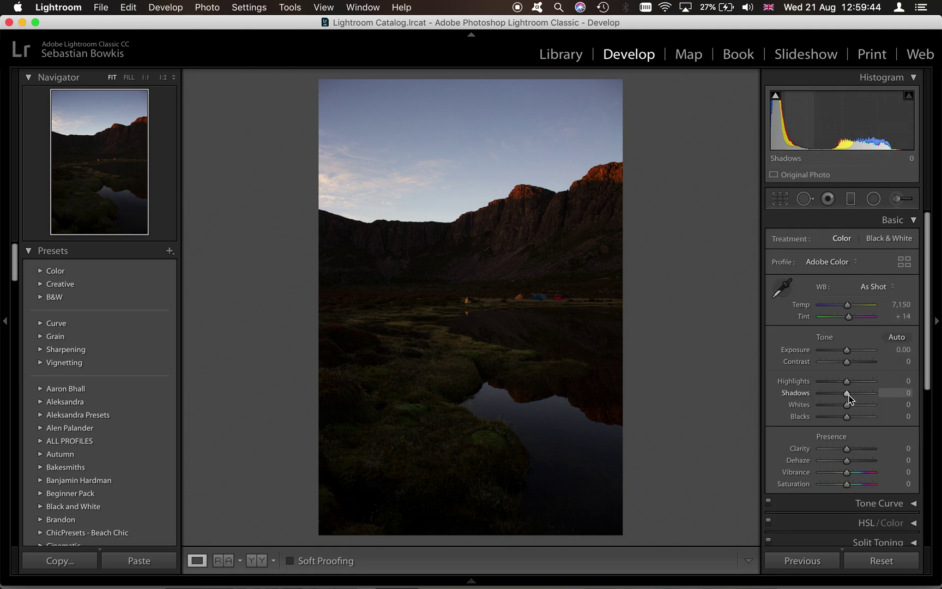
Step: Set Shadows +96, Exposure +0.45, Contrast +11, Highlights −64, Whites +25, and Temp 7,463
left_click_drag(850, 395, 871, 395)
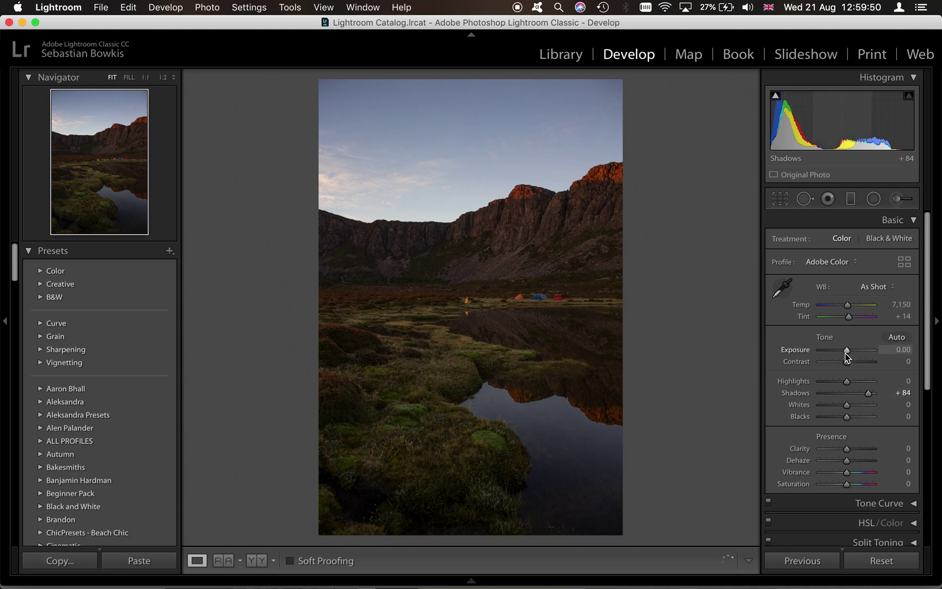
left_click_drag(846, 353, 872, 393)
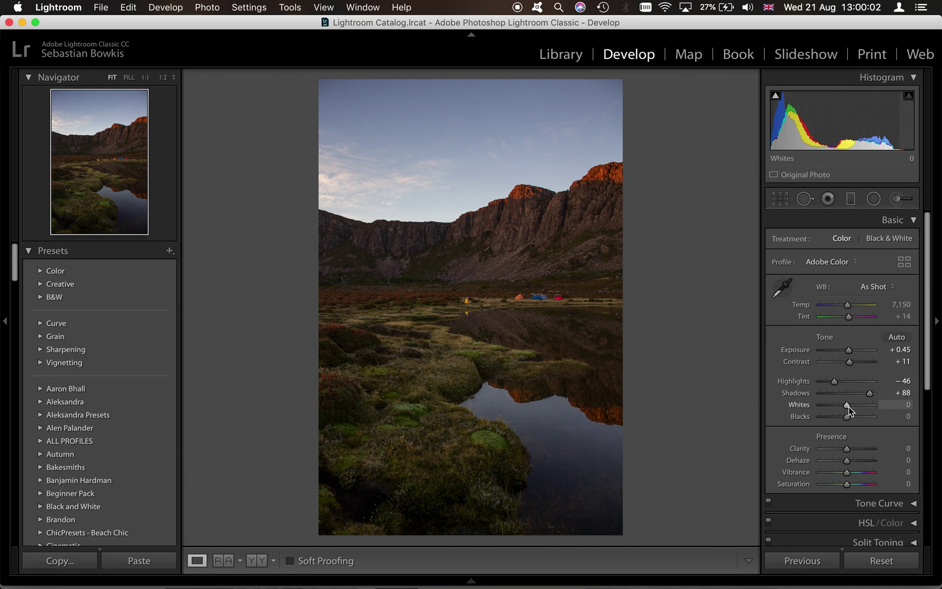
left_click_drag(853, 408, 855, 410)
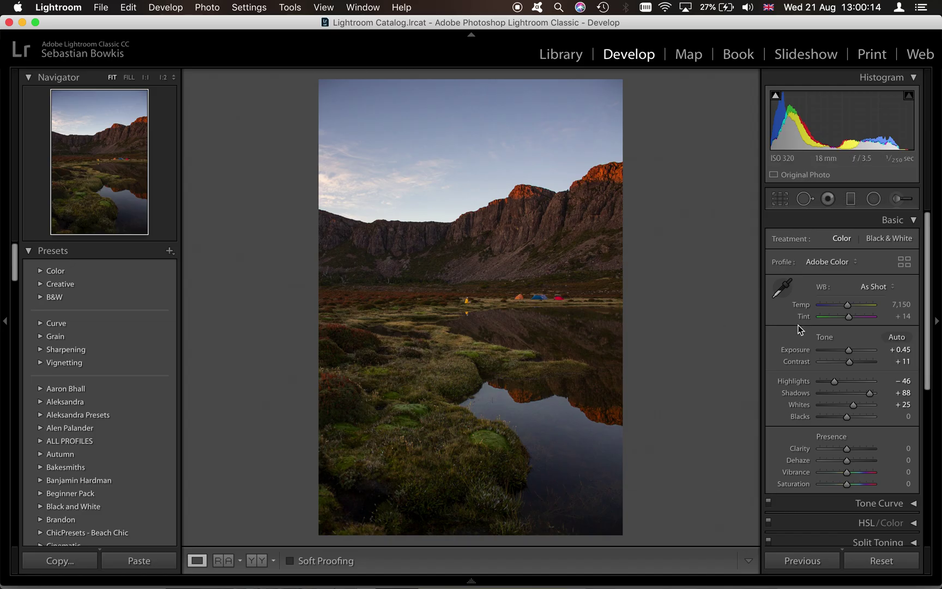
key("backslash")
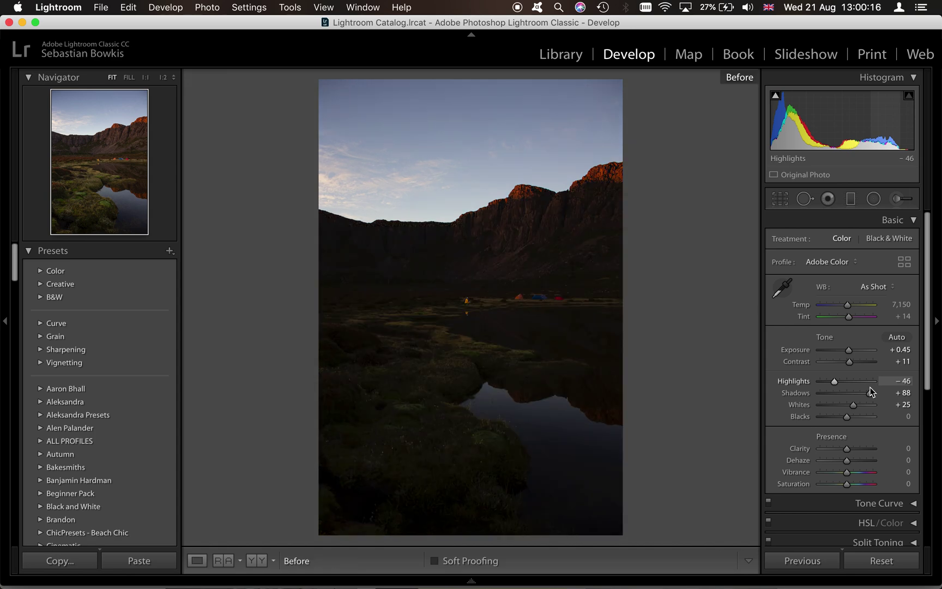
key("backslash")
left_click_drag(871, 395, 831, 385)
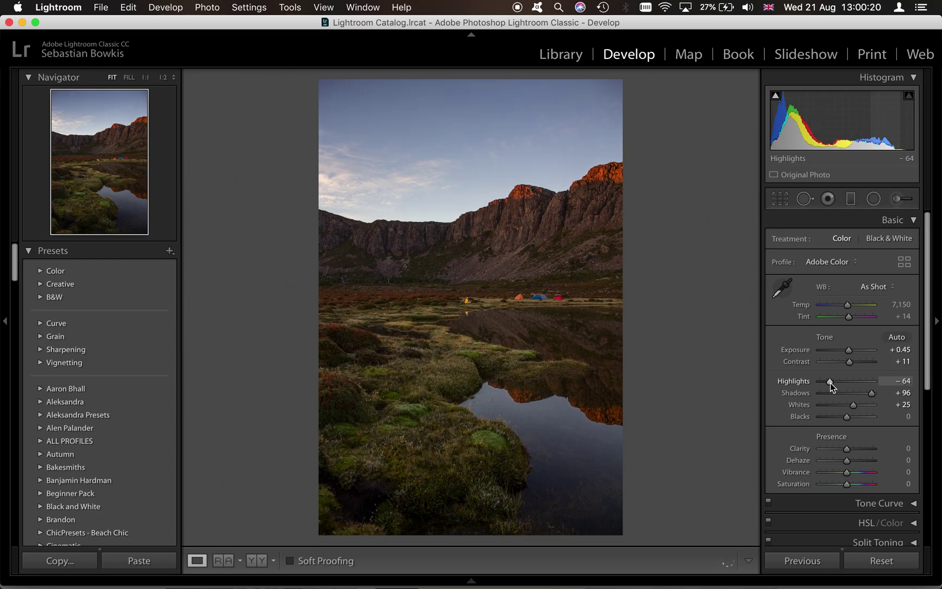
key("super+Tab")
key("super+Tab")
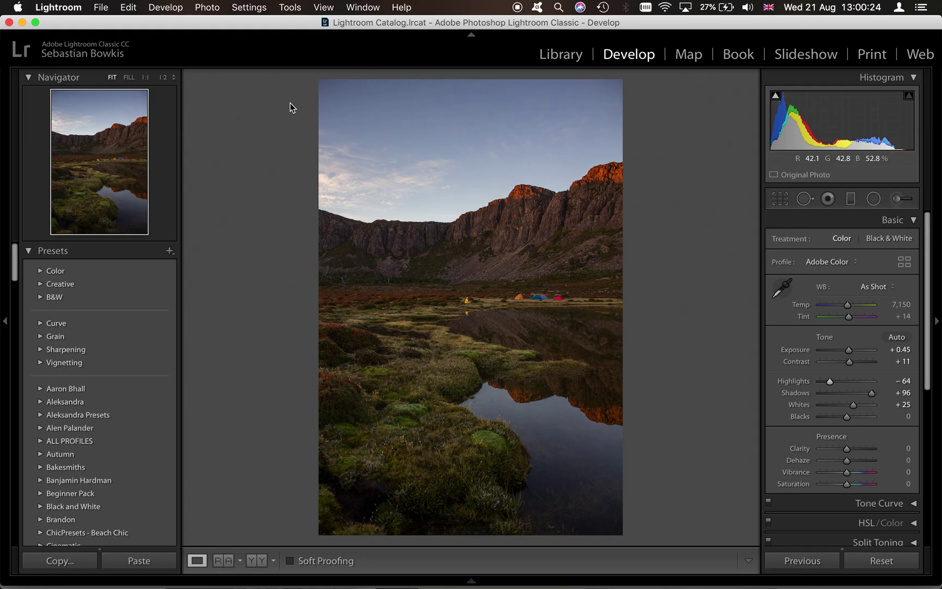
key("super+Tab")
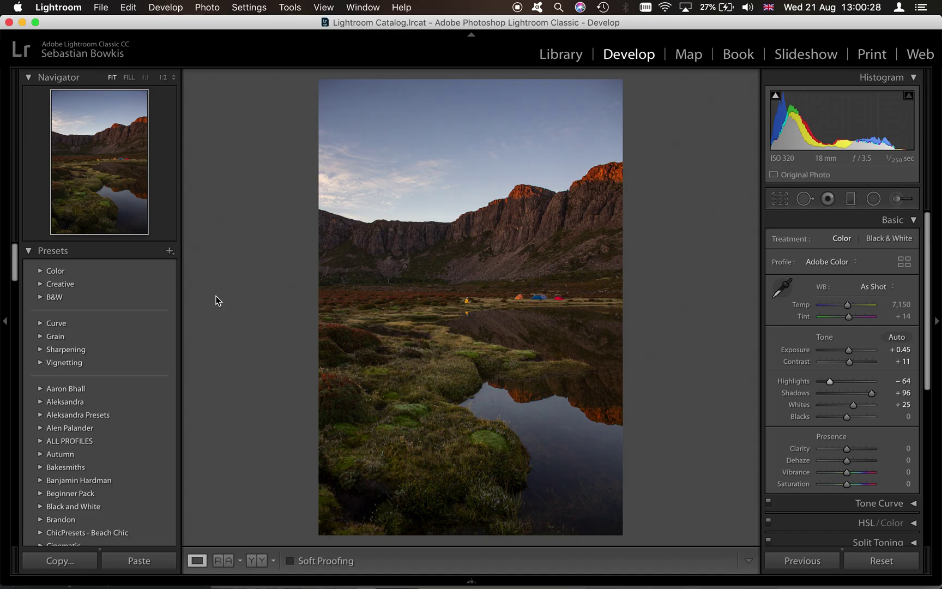
key("super+Tab")
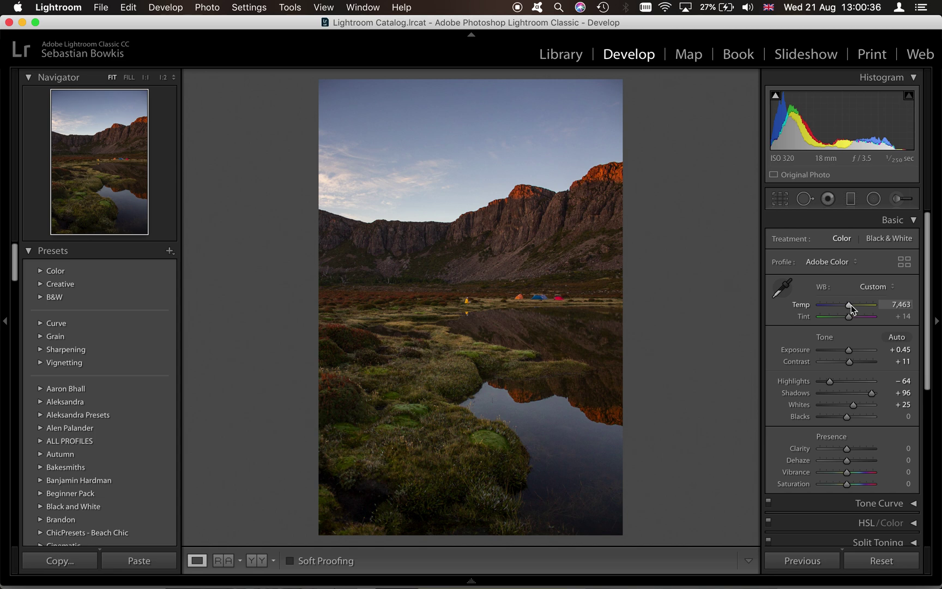
Step: Match the truck reference photo by cooling Temp to 6,674 and easing Shadows to +85
key("super+Tab")
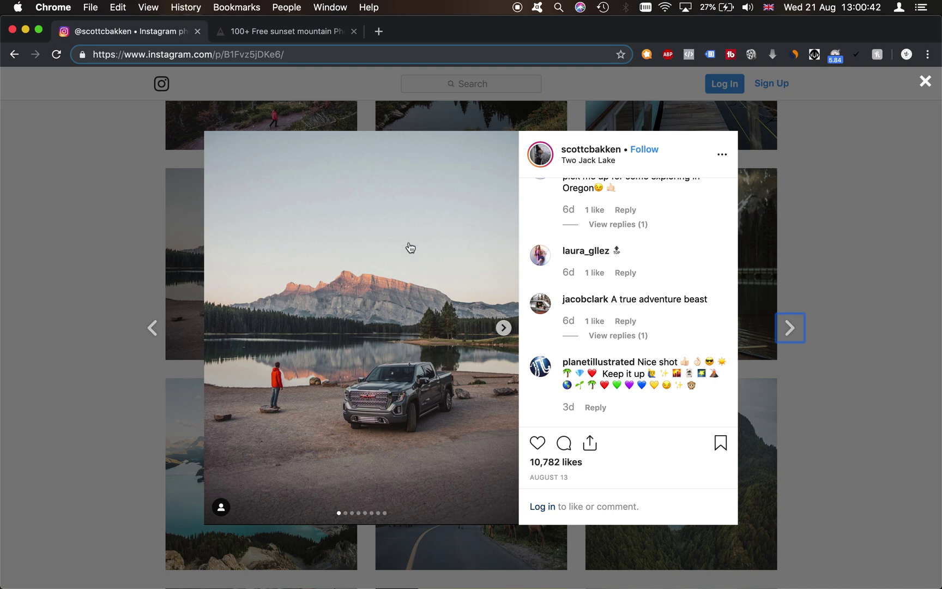
left_click(504, 327)
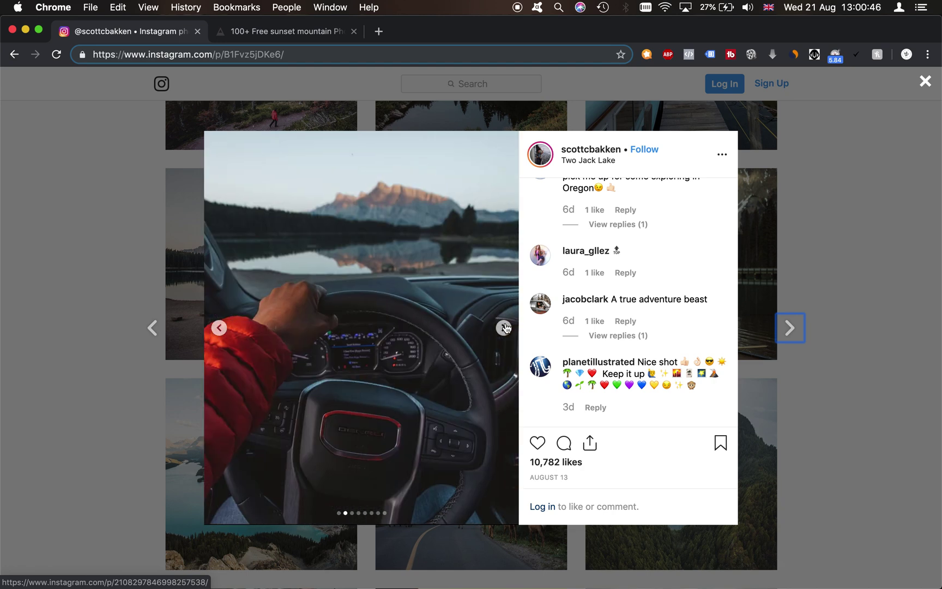
left_click(504, 328)
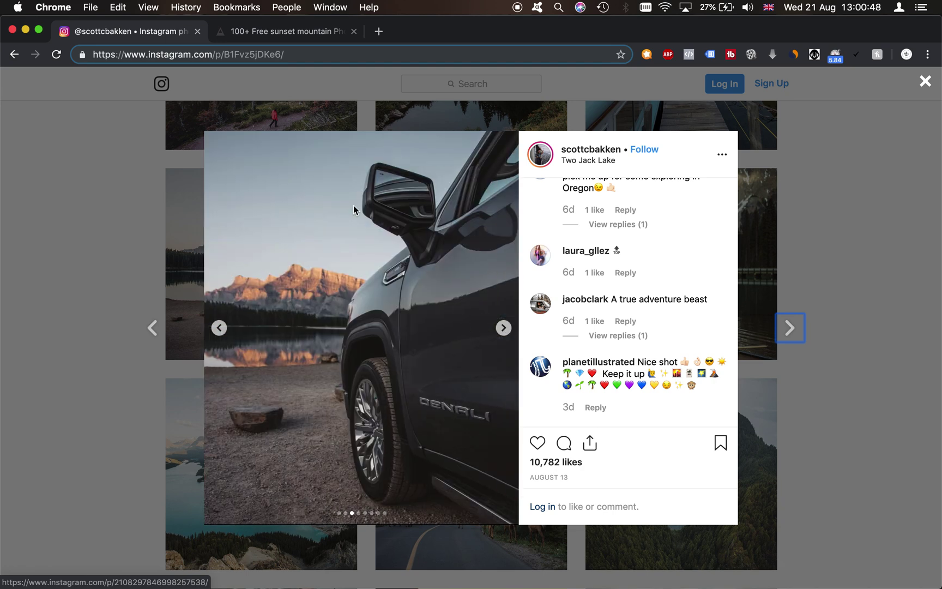
key("super+Tab")
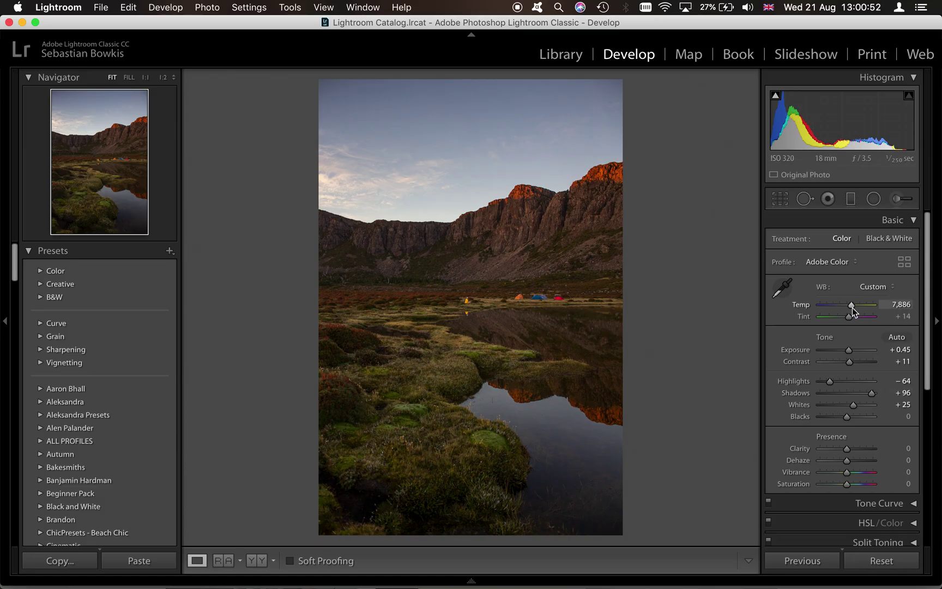
left_click_drag(853, 307, 845, 307)
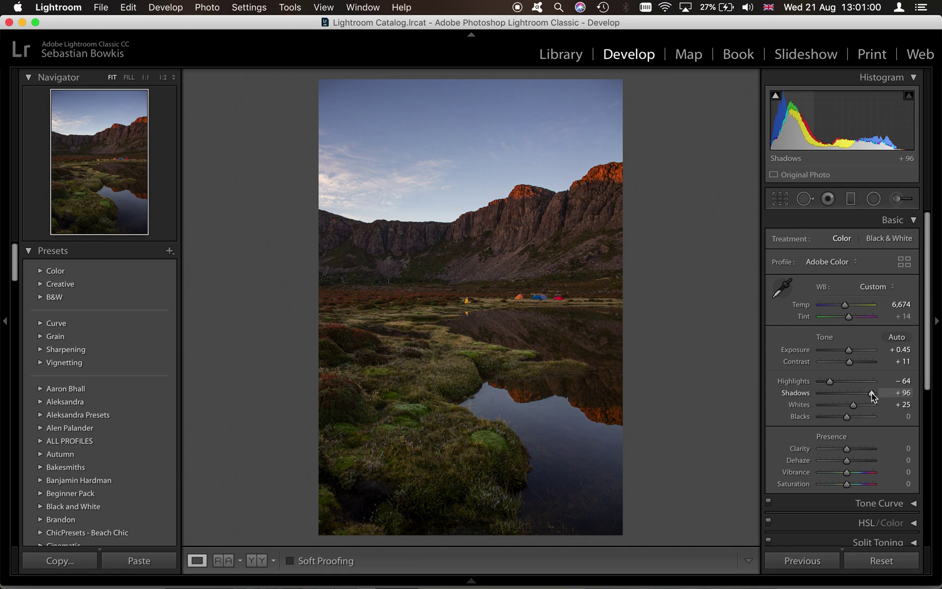
left_click_drag(873, 396, 870, 394)
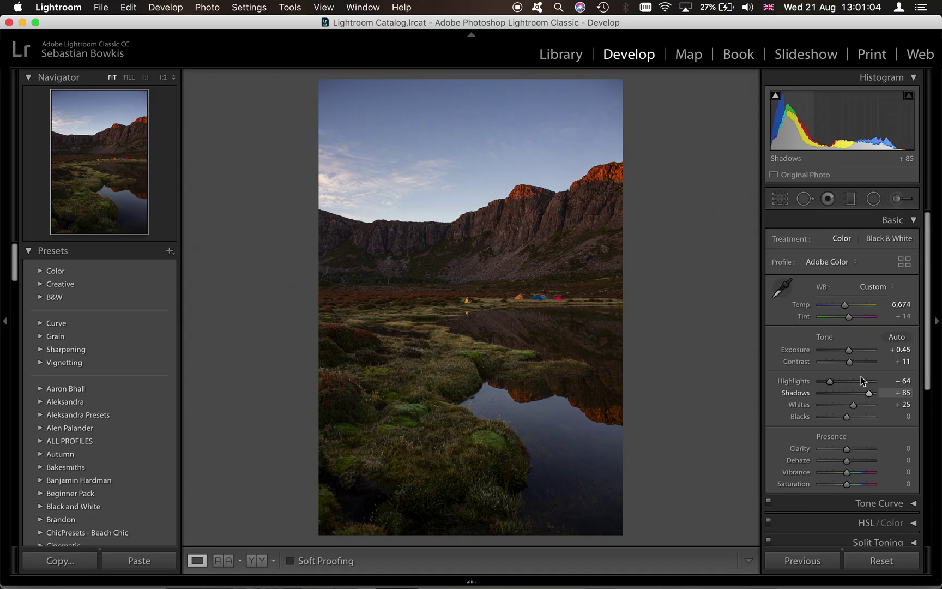
Step: Lower Saturation to −20 and raise Vibrance to +39
key("super+Tab")
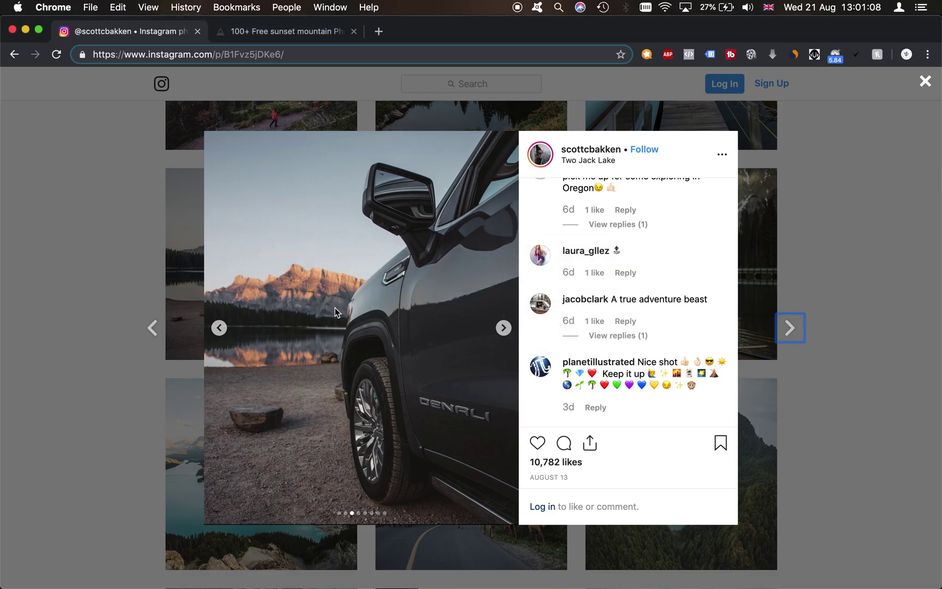
left_click(503, 329)
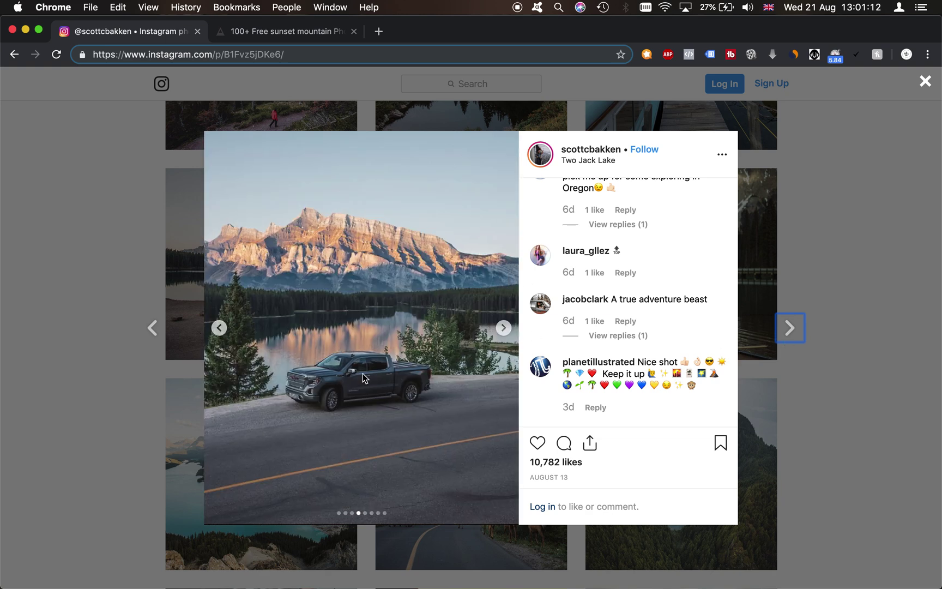
left_click(502, 330)
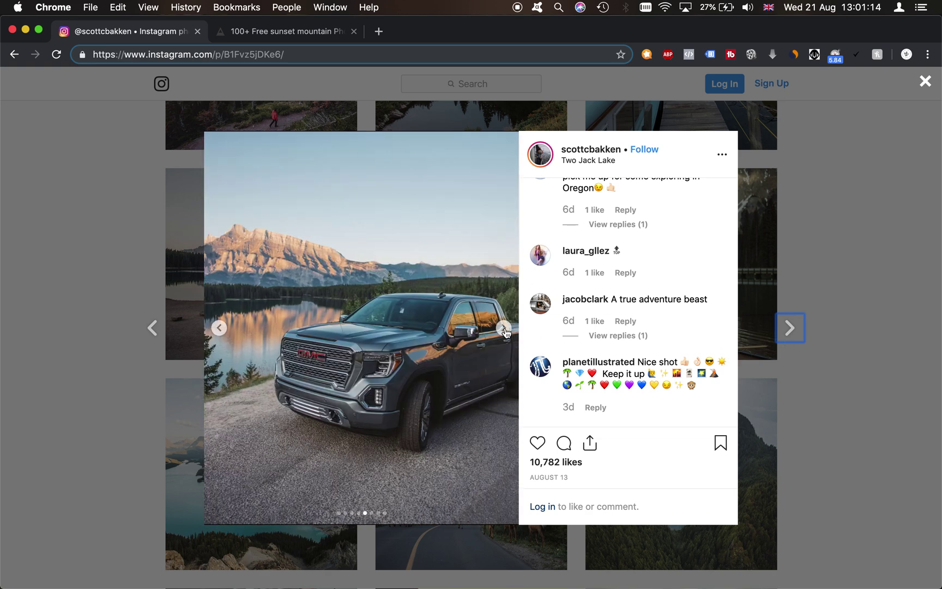
left_click(220, 328)
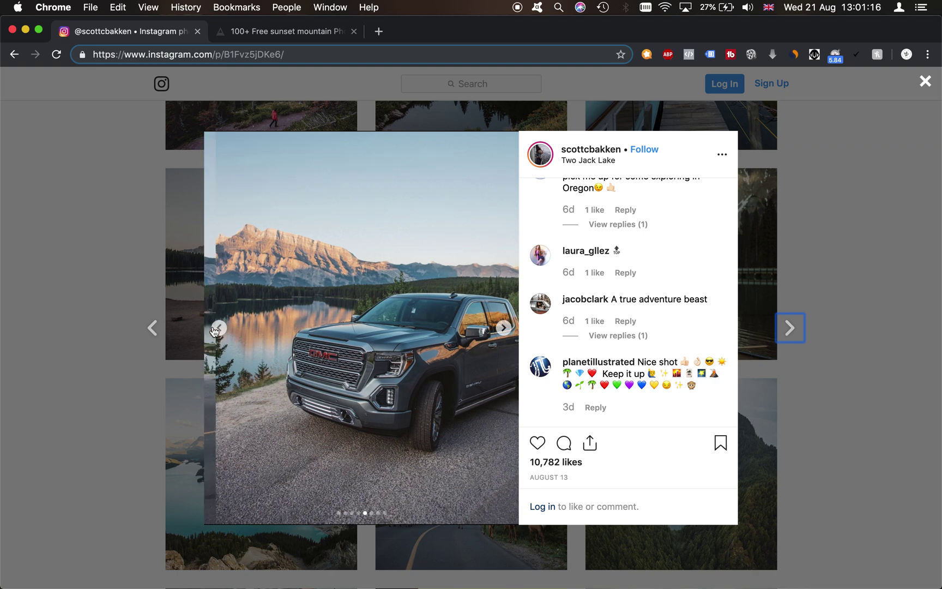
key("super+Tab")
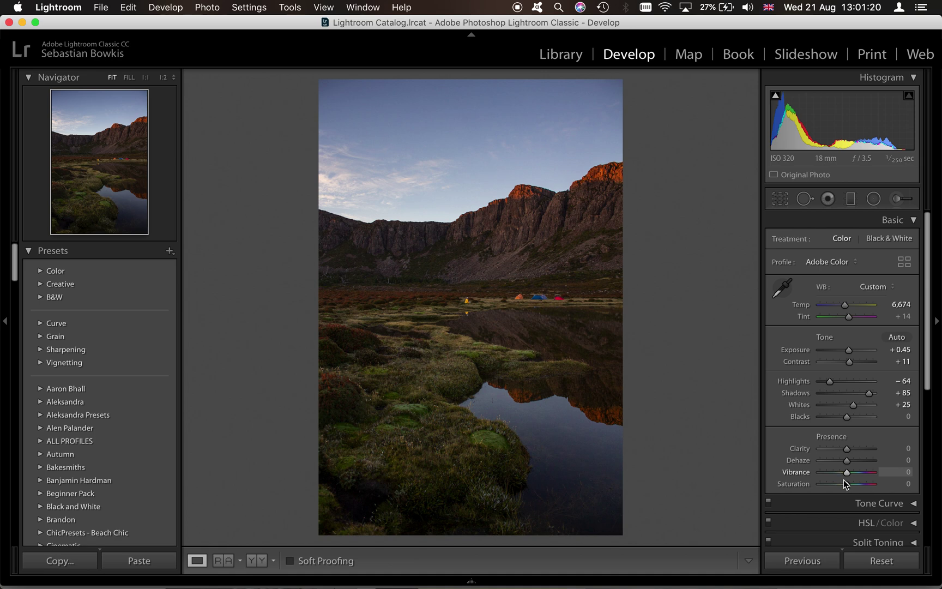
left_click_drag(841, 485, 835, 485)
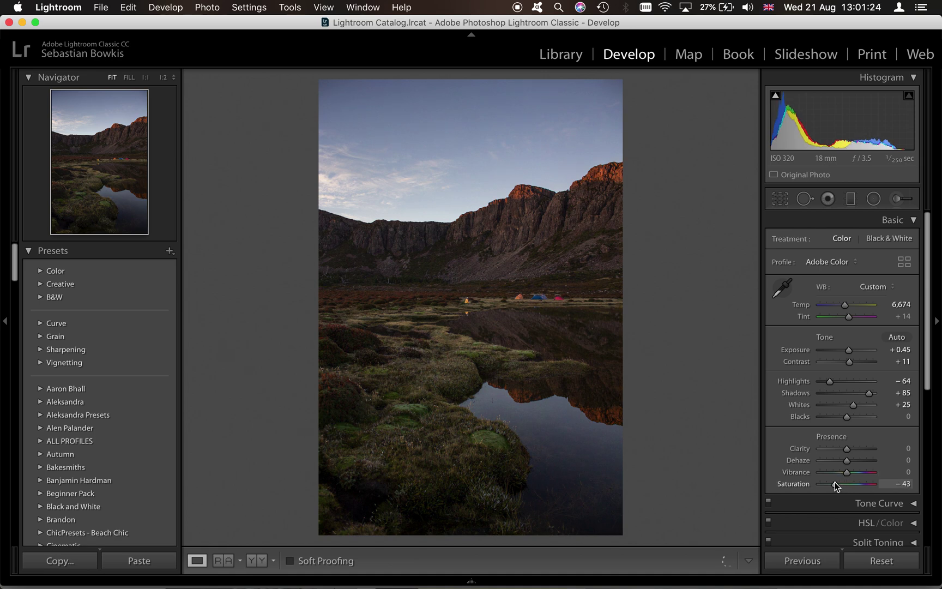
left_click(853, 470)
Step: Set Tint to +10 and Contrast to −12 for a flatter look
key("super+Tab")
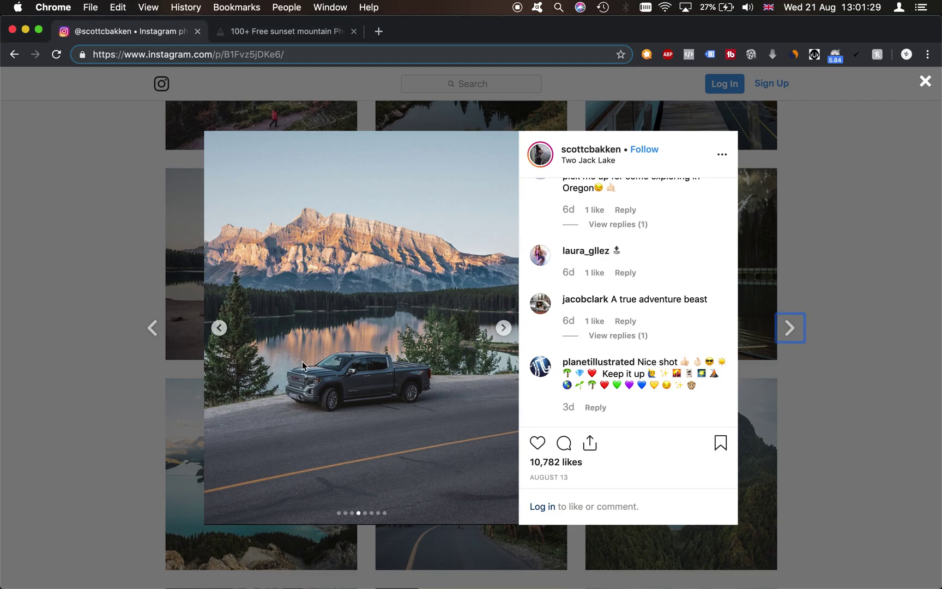
left_click(220, 329)
left_click(220, 328)
left_click(219, 328)
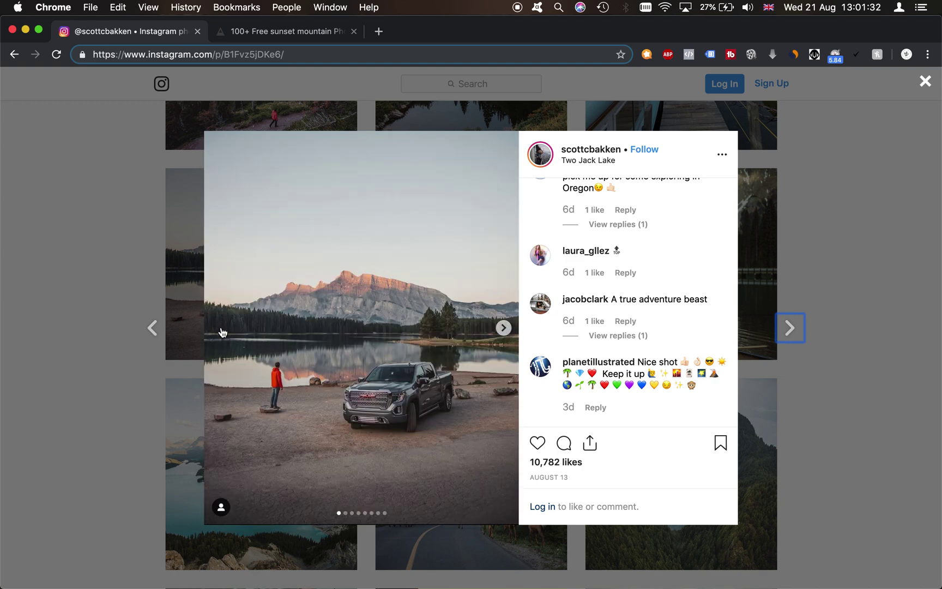
key("super+Tab")
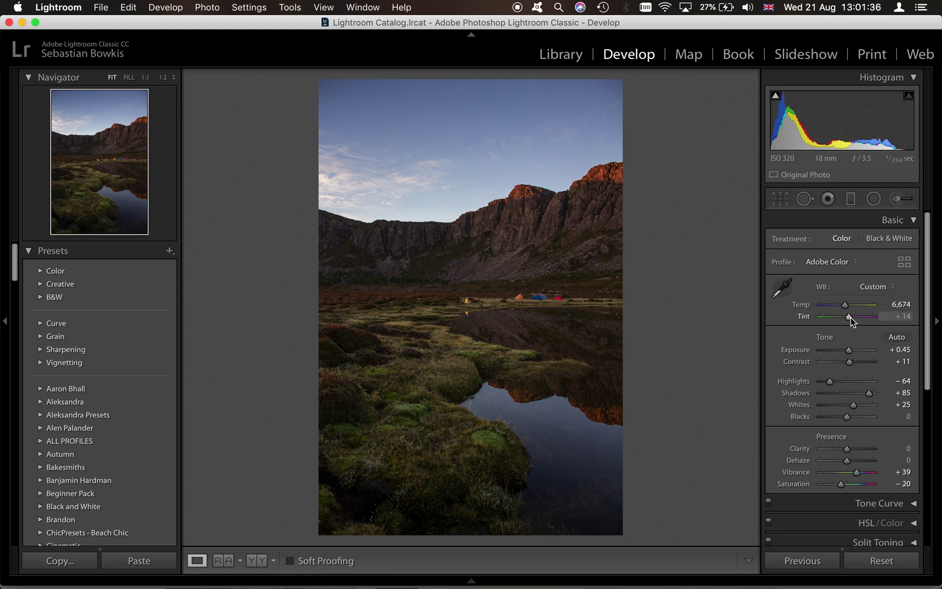
left_click_drag(851, 317, 849, 317)
scroll(850, 317, "down", 4)
scroll(850, 318, "up", 4)
left_click_drag(851, 364, 846, 366)
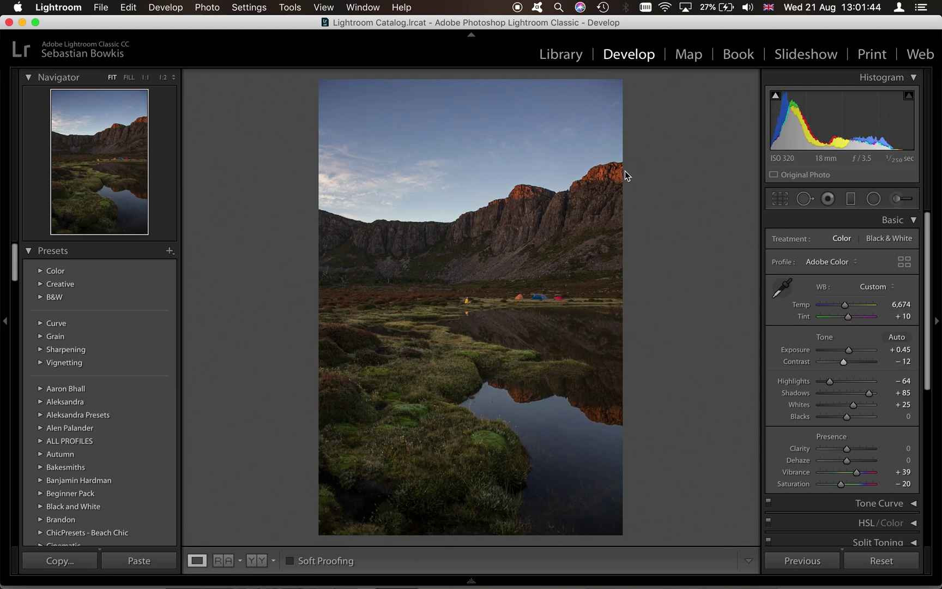
key("super+Tab")
key("super+Tab")
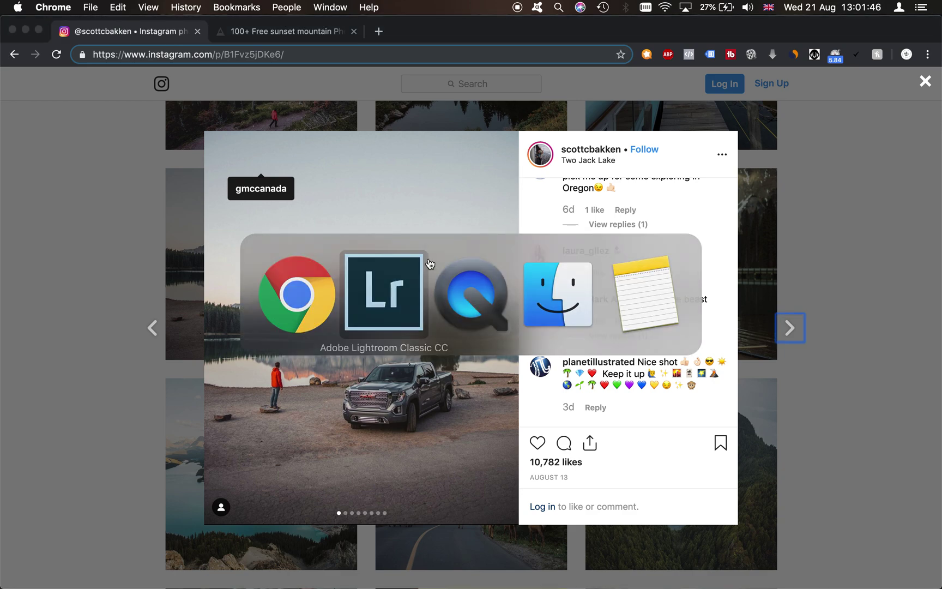
left_click(908, 217)
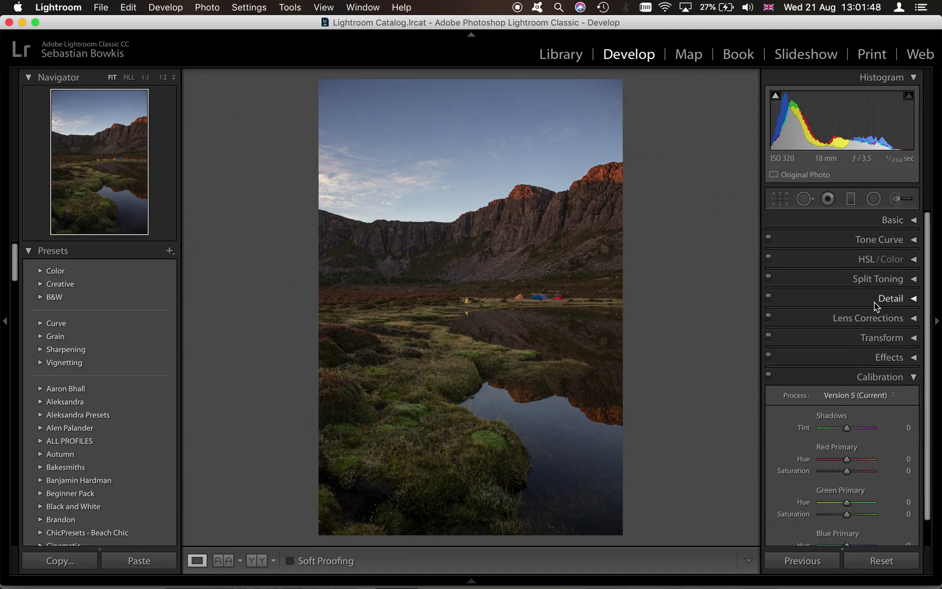
Step: Set Detail panel Luminance noise reduction to 13, reopen Basic, and view the Chrome reference
left_click(880, 295)
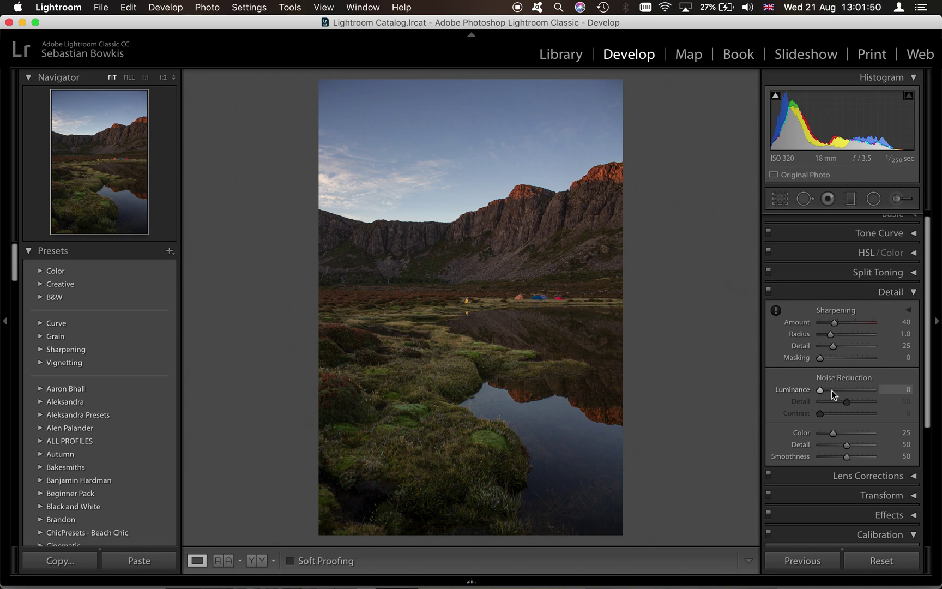
left_click_drag(820, 390, 826, 391)
left_click_drag(830, 387, 831, 389)
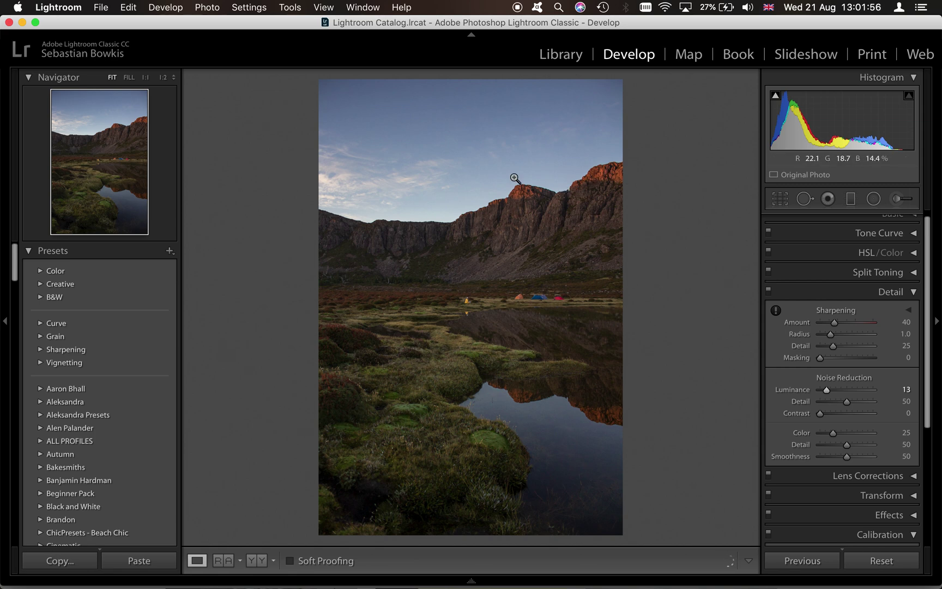
left_click(901, 297)
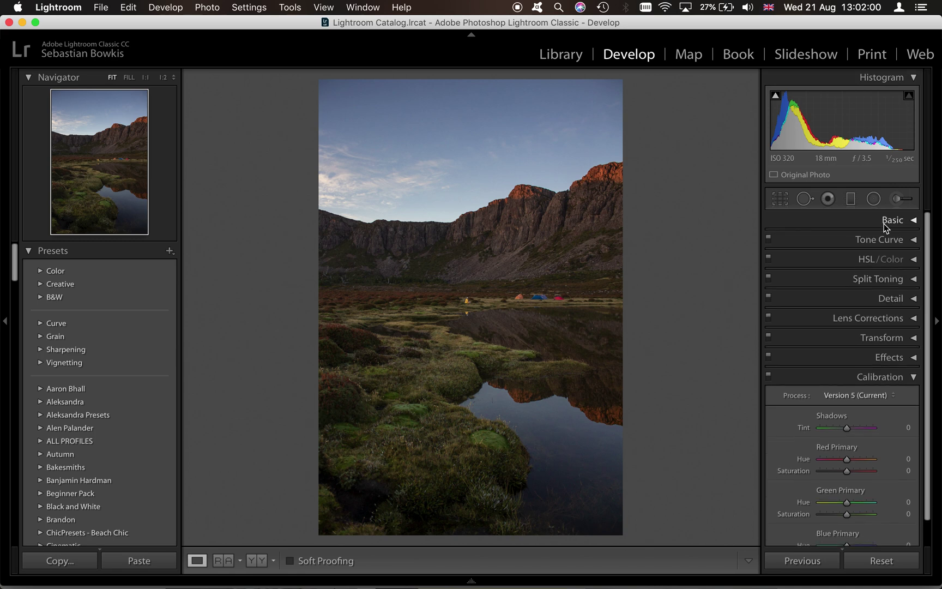
left_click(884, 221)
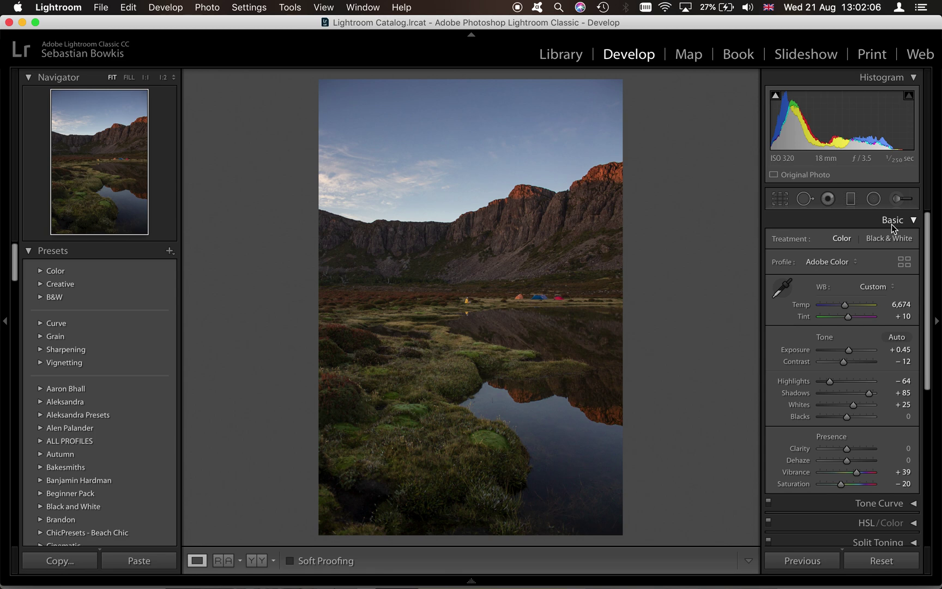
key("super+Tab")
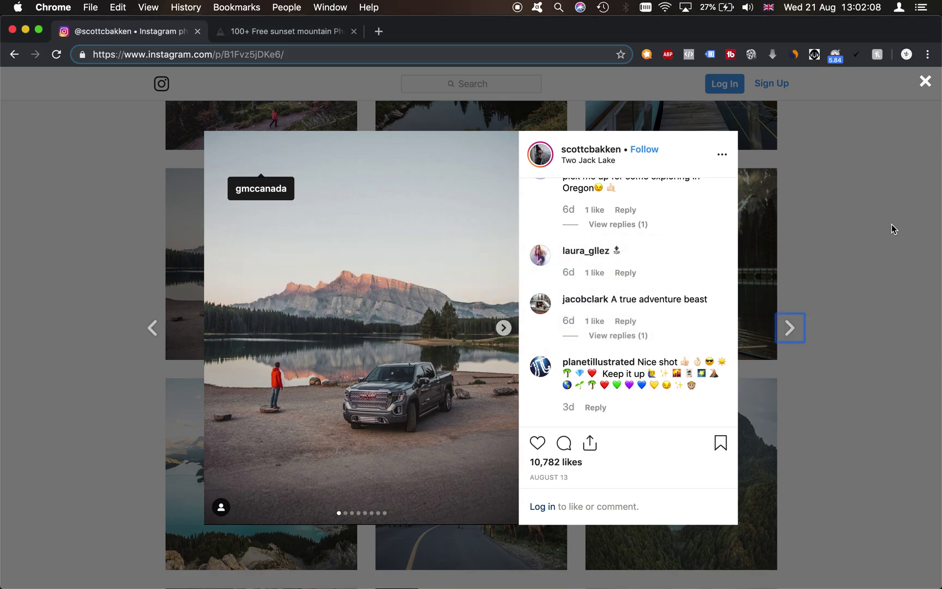
Step: Open the HSL panel and pull down the Red and Orange saturation
key("super+Tab")
left_click(891, 221)
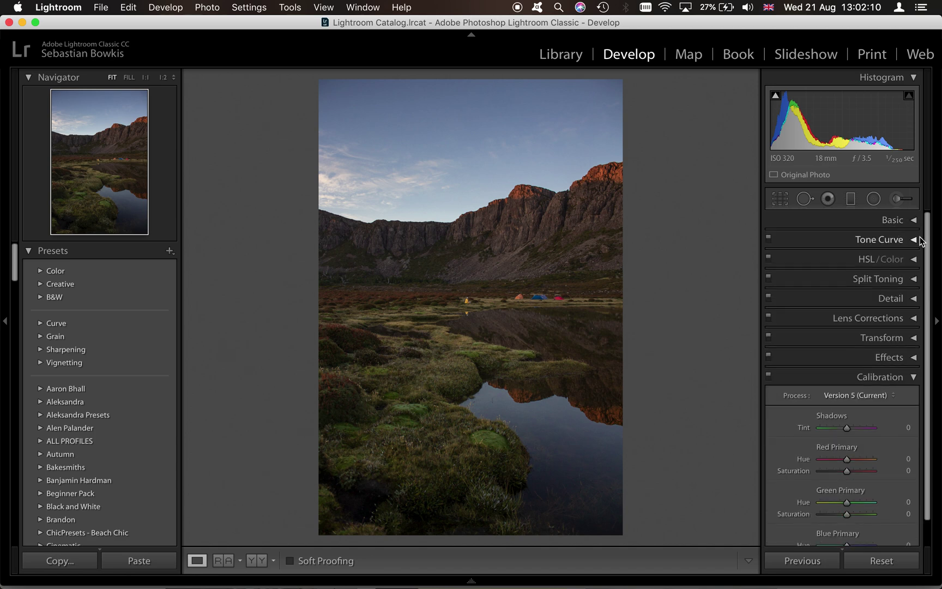
left_click(915, 377)
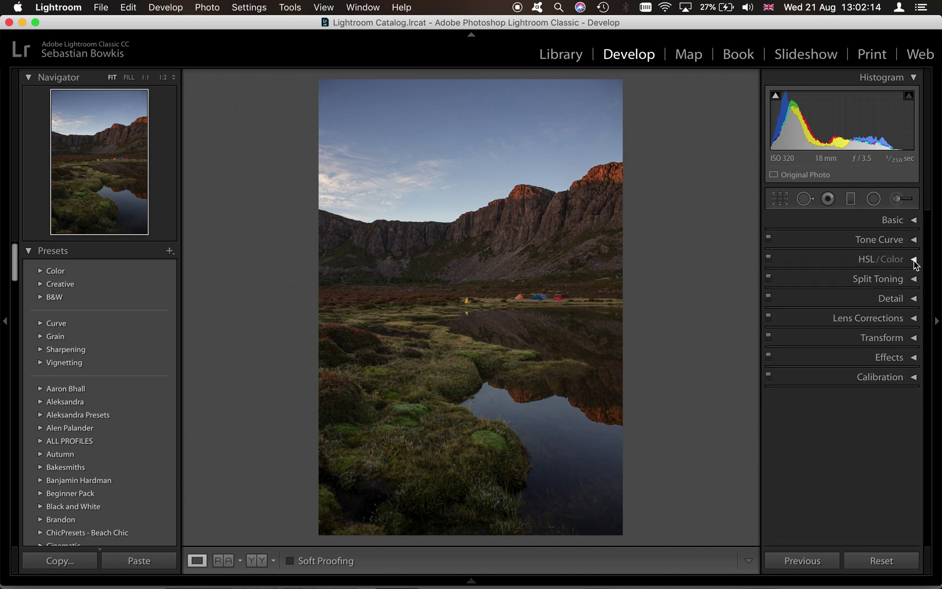
key("super+Tab")
key("super+Tab")
left_click(914, 261)
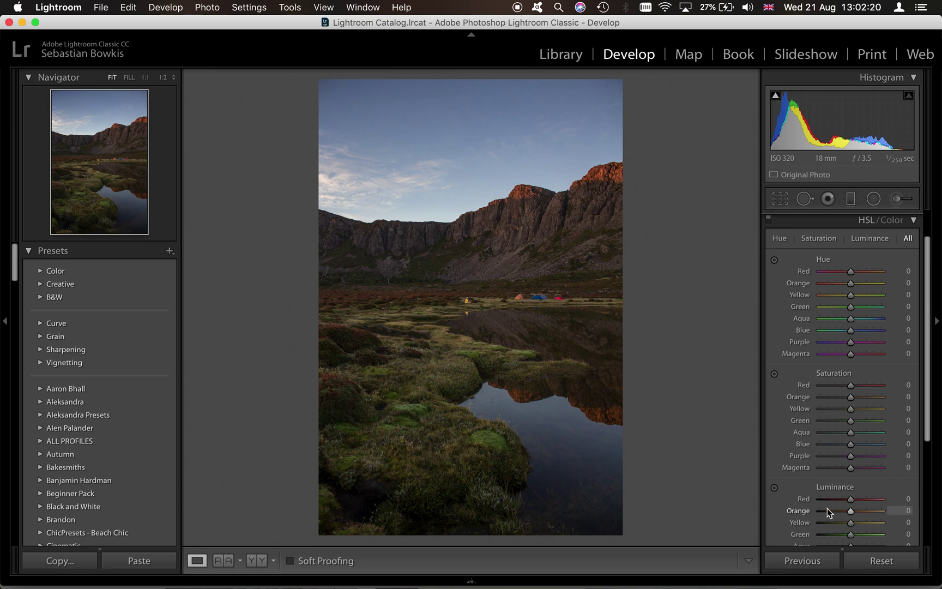
scroll(845, 447, "down", 2)
left_click_drag(850, 368, 844, 379)
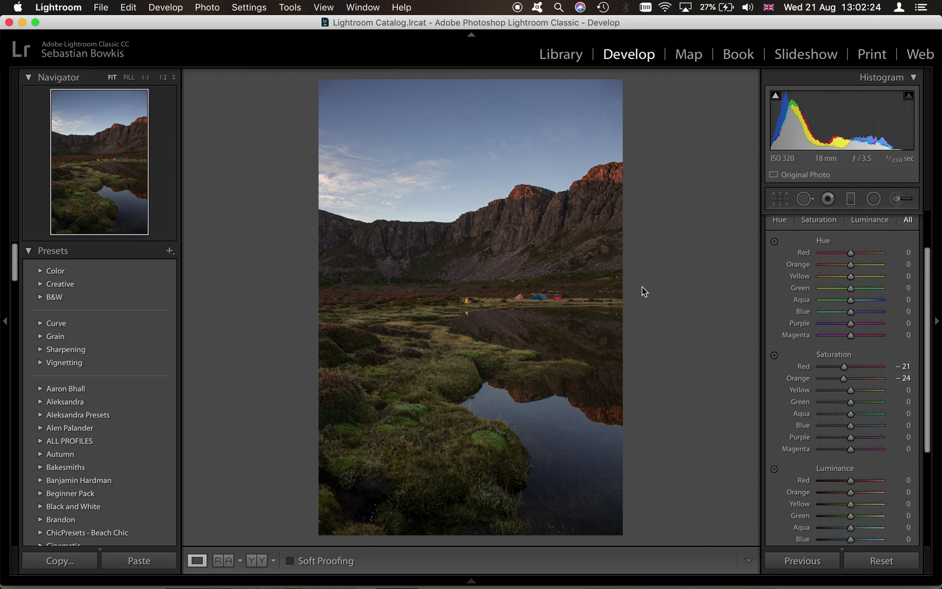
Step: Drop Red saturation to −26 and Green to −39, comparing with the reference post
key("super+Tab")
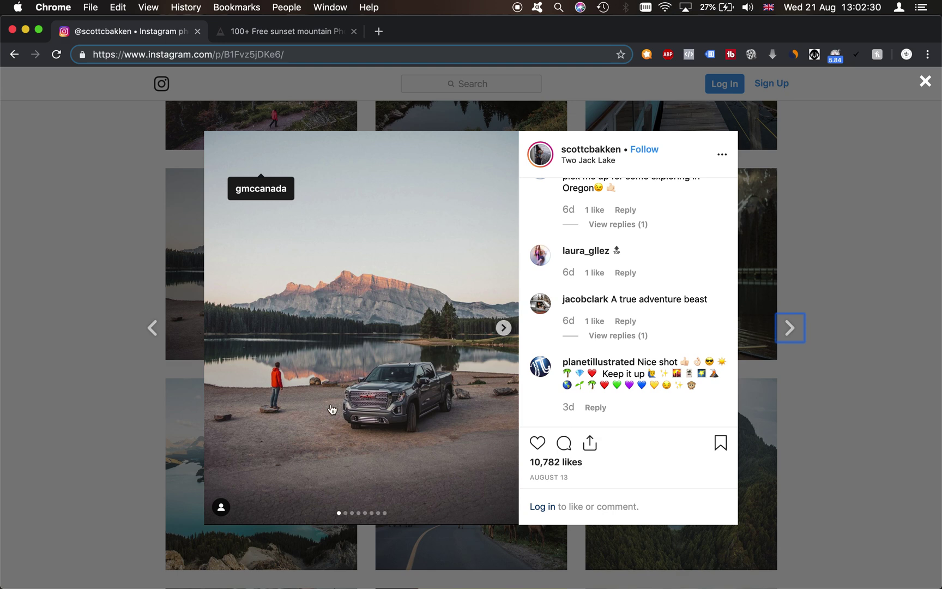
key("super+Tab")
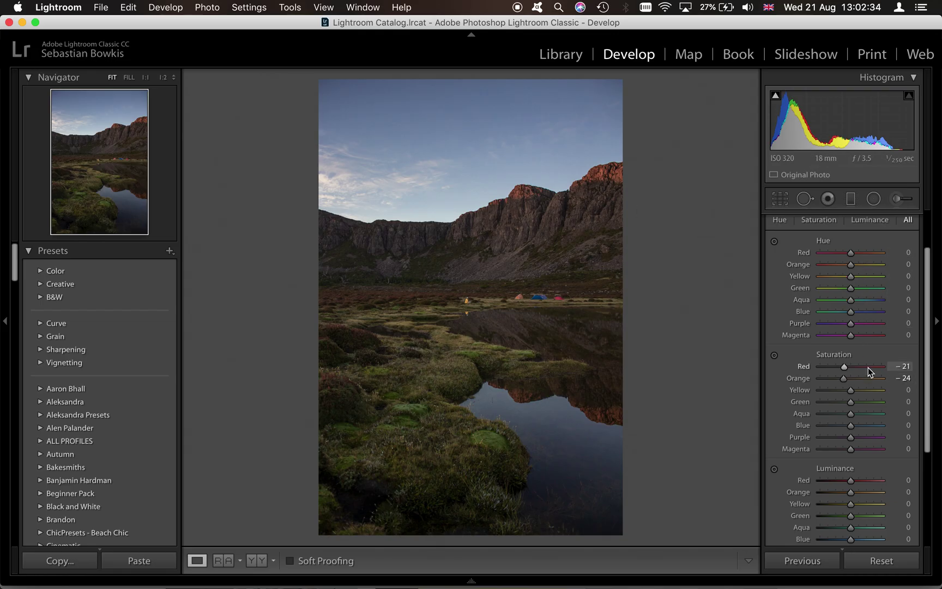
left_click_drag(868, 367, 836, 381)
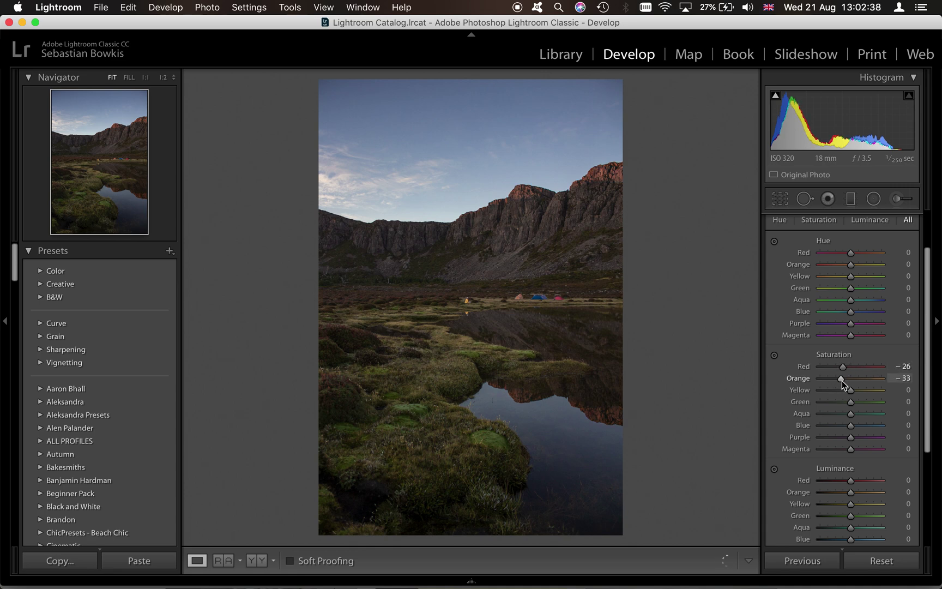
key("super+Tab")
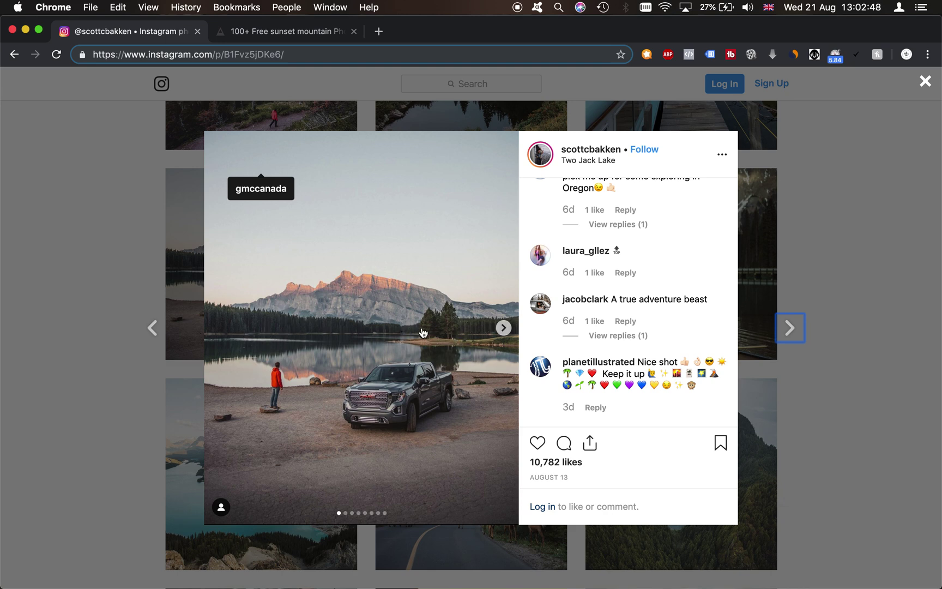
key("super+Tab")
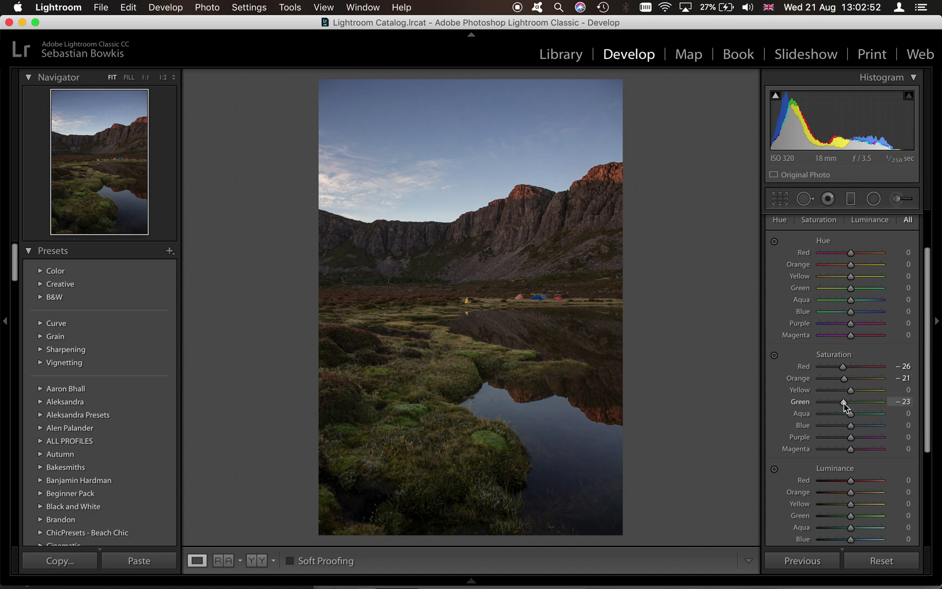
left_click_drag(818, 406, 862, 392)
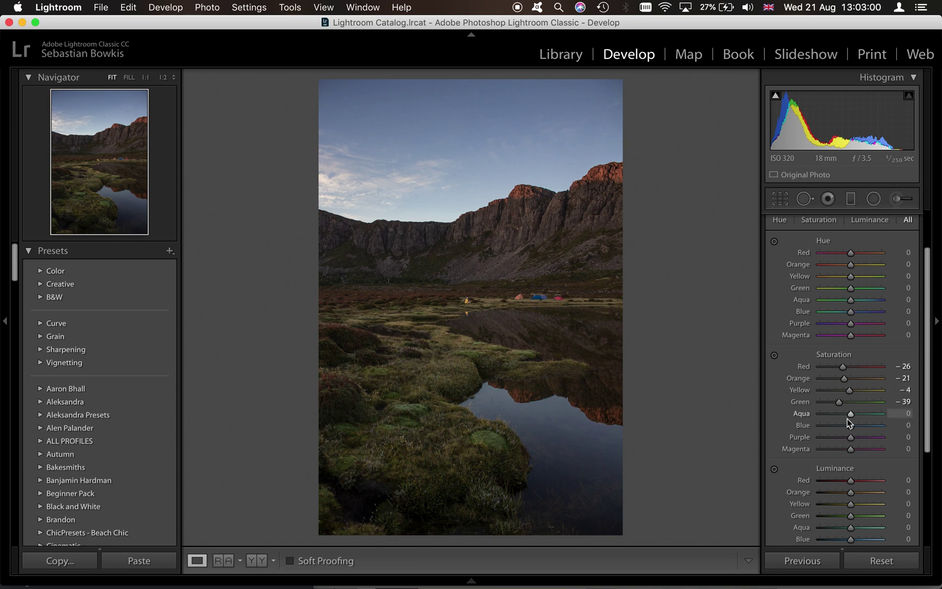
key("super+Tab")
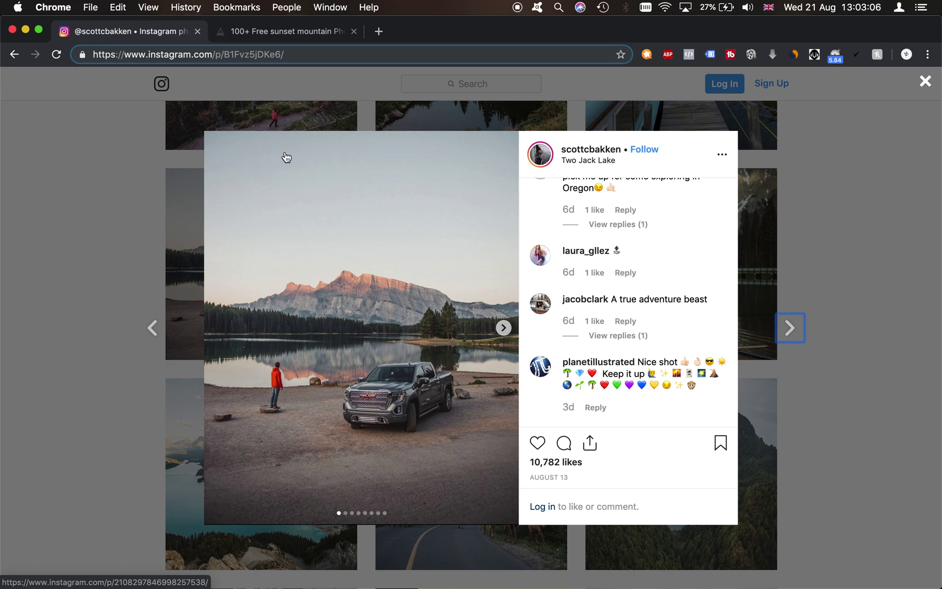
key("super+Tab")
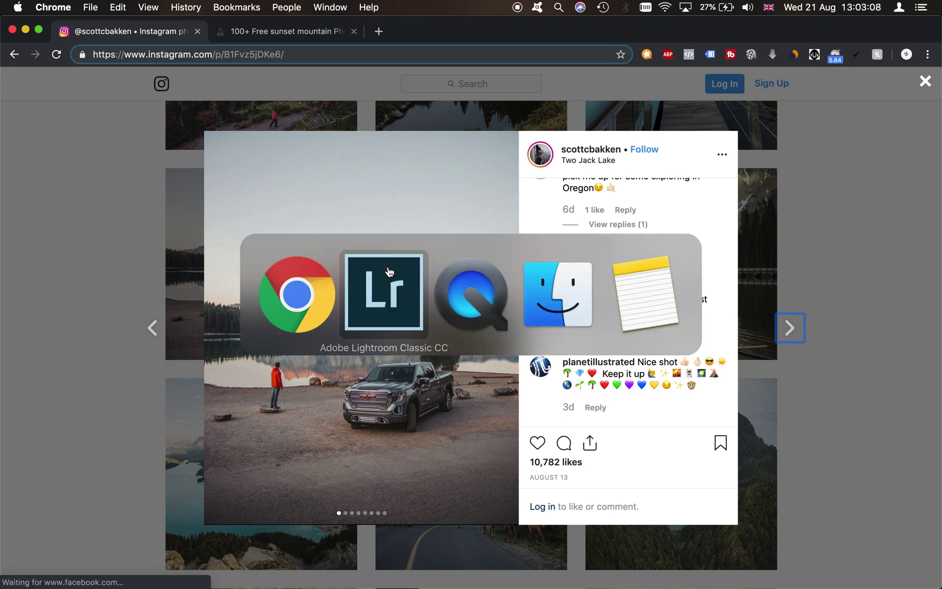
left_click(478, 303)
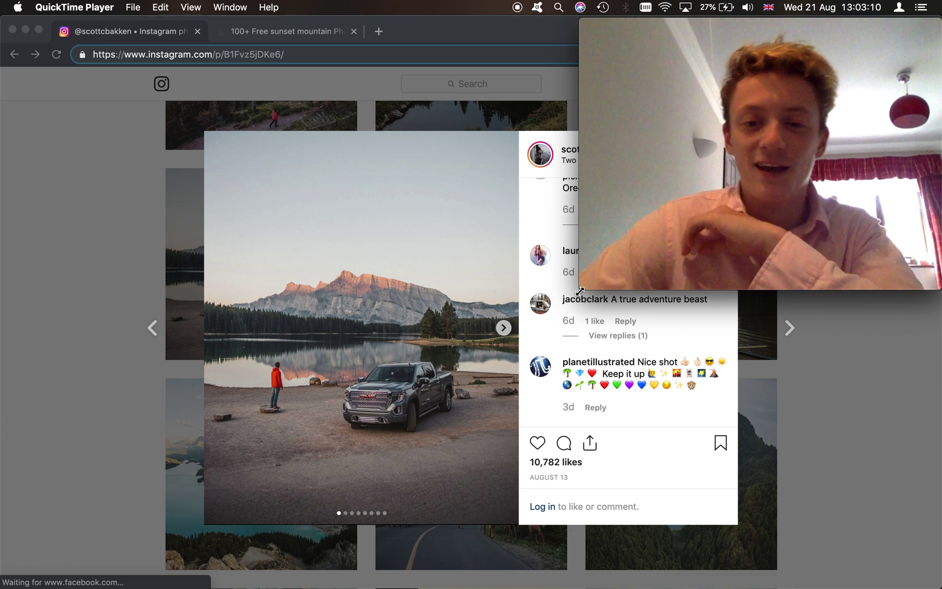
left_click_drag(580, 291, 713, 190)
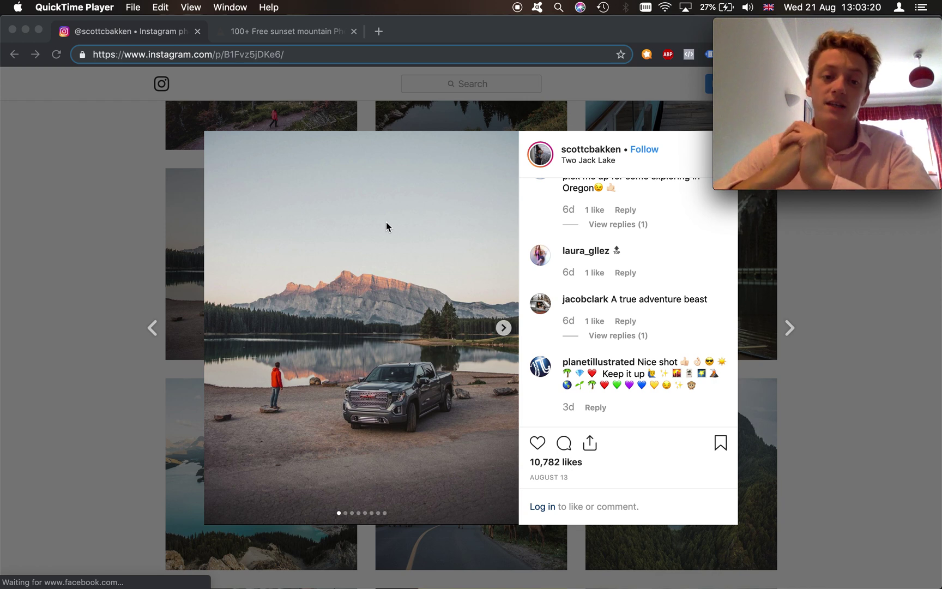
key("super+Tab")
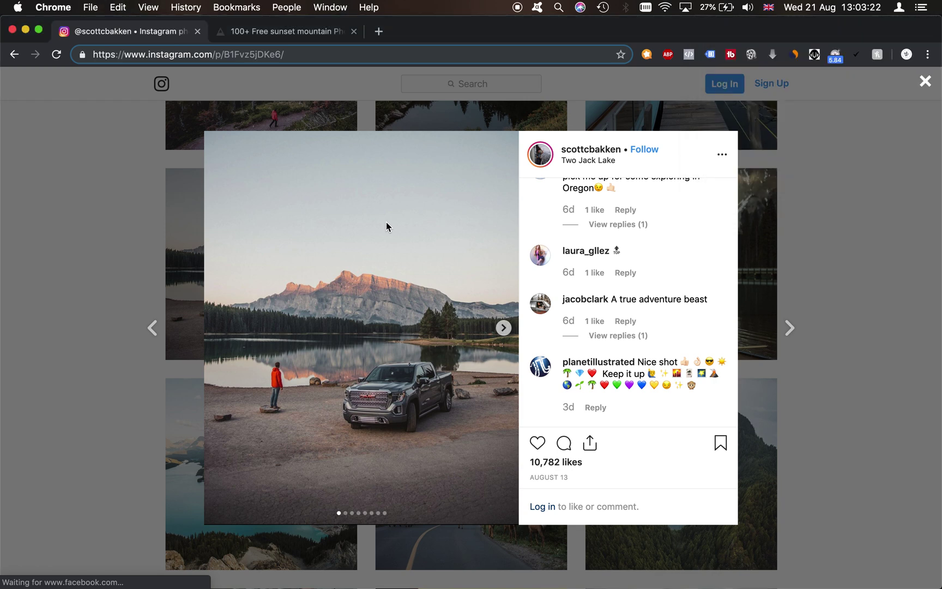
Step: Set HSL Saturation Aqua to −28 and Blue to −56, checking against the reference
key("super+Tab")
key("super+Tab")
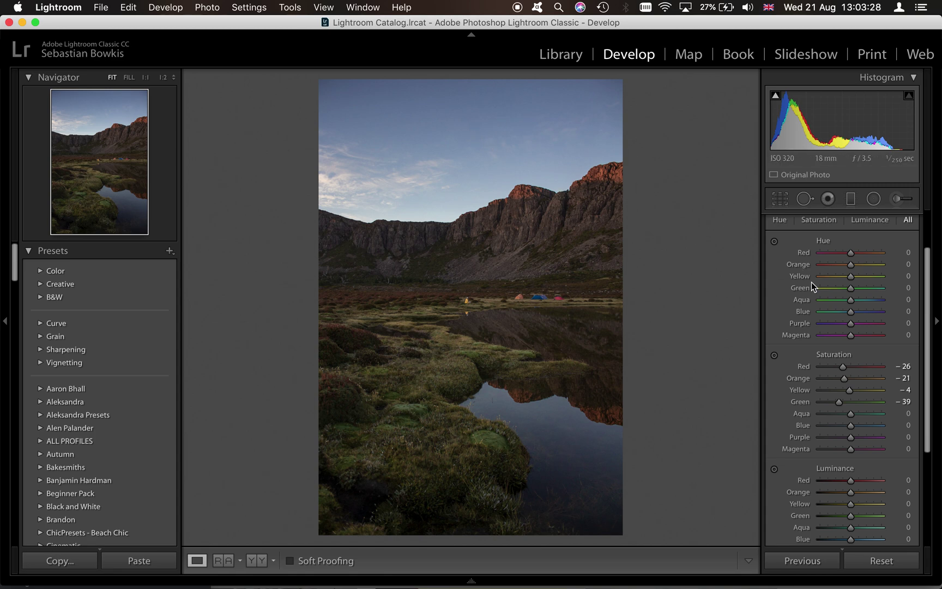
scroll(866, 297, "down", 2)
left_click_drag(850, 397, 843, 400)
left_click(842, 385)
left_click_drag(840, 397, 834, 398)
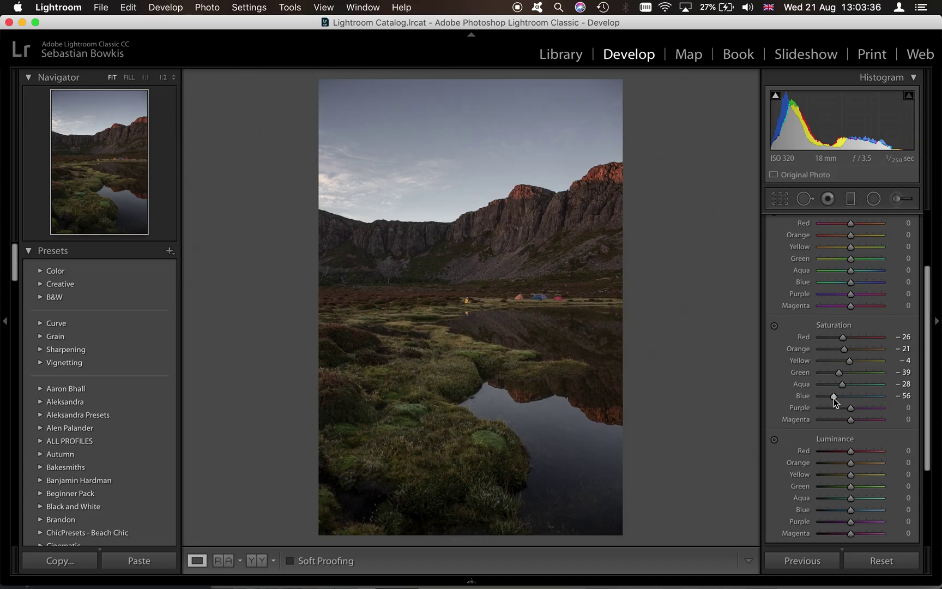
key("super+Tab")
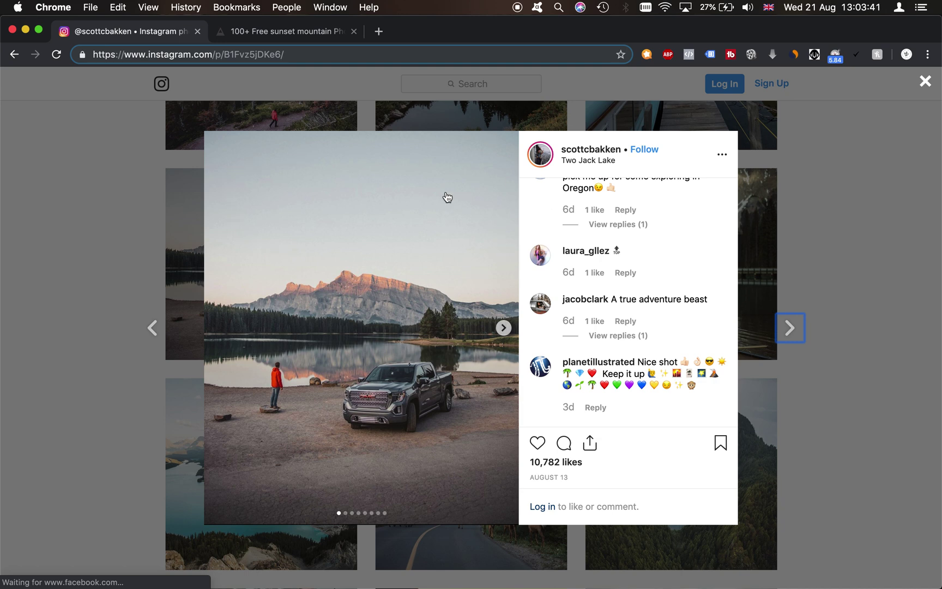
key("super+Tab")
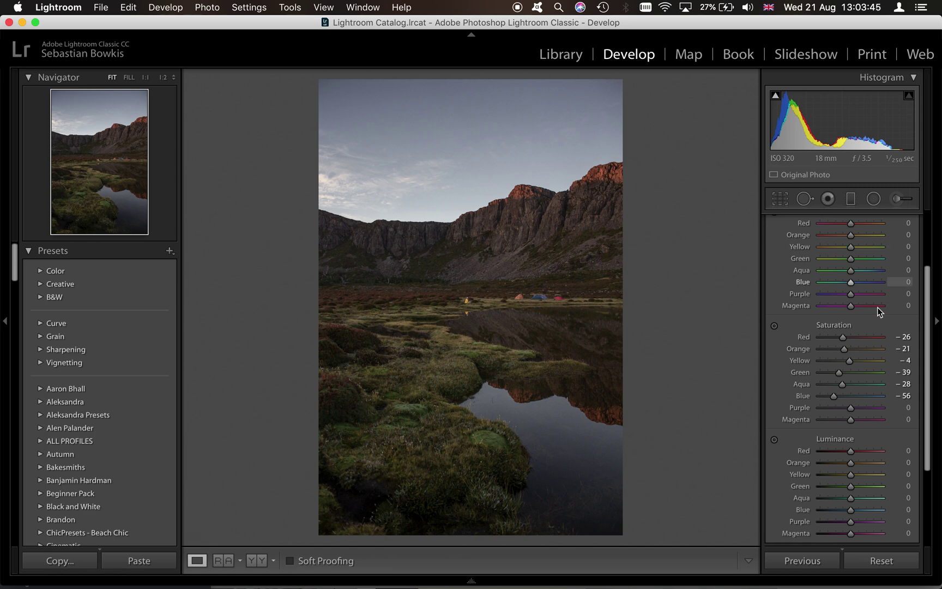
scroll(876, 316, "up", 2)
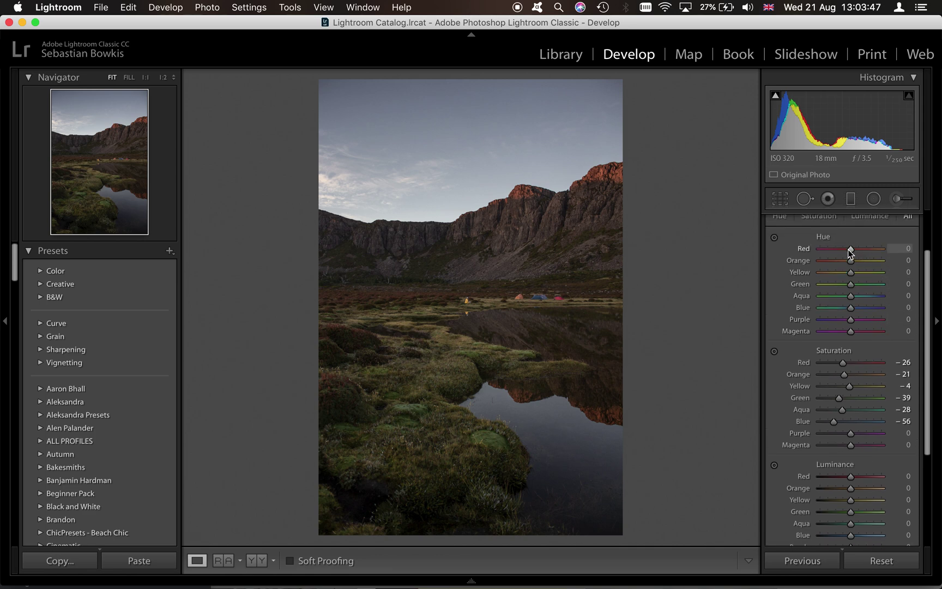
Step: Try several Red hue shifts and settle on Red +44
mouse_move(849, 250)
left_mouse_down()
mouse_move(822, 255)
mouse_move(885, 253)
mouse_move(862, 251)
left_mouse_up()
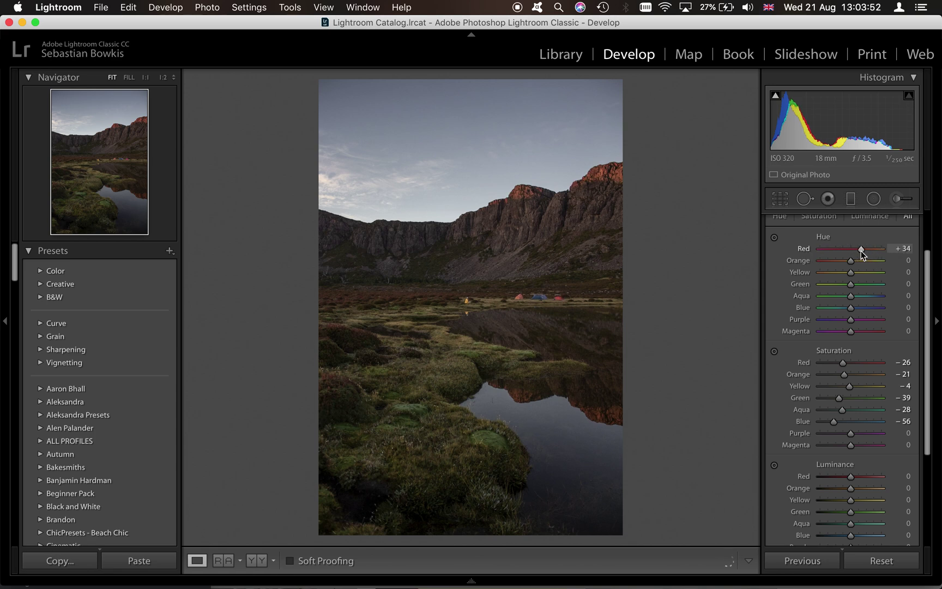
left_click(832, 251)
key("super+Tab")
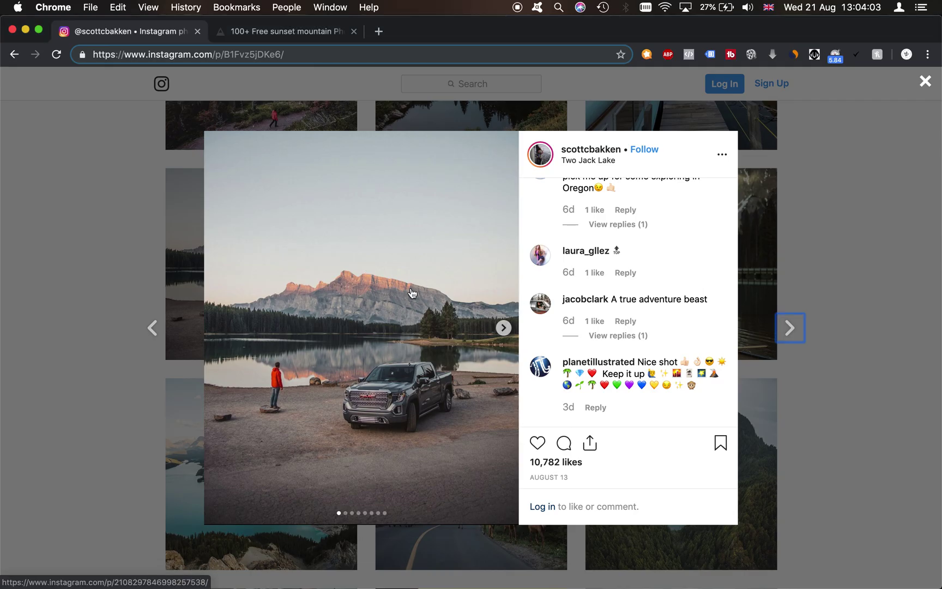
key("super+Tab")
left_click_drag(838, 245, 851, 262)
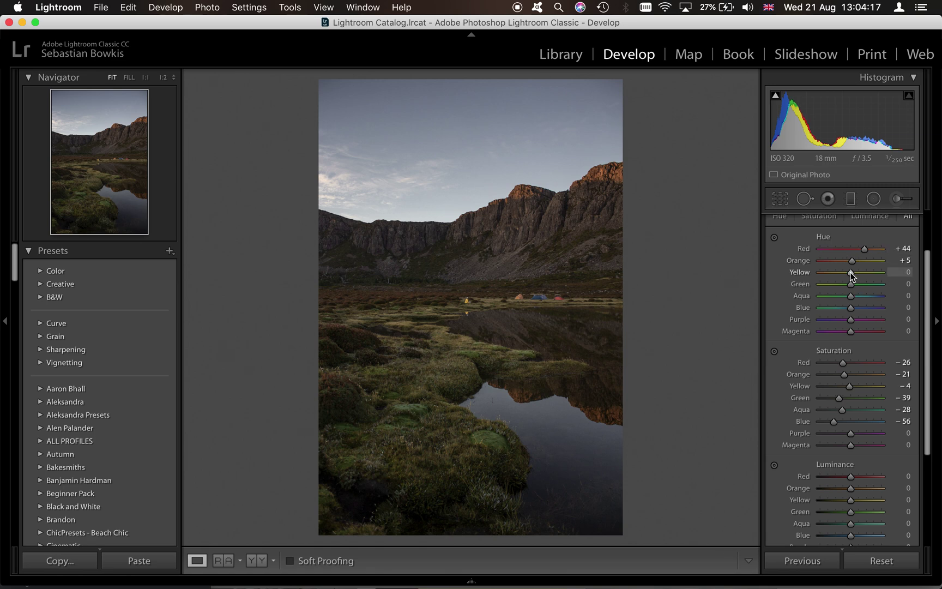
Step: Experiment with the Yellow hue and set the Green hue to +9
left_click_drag(851, 273, 884, 278)
left_click_drag(881, 273, 848, 278)
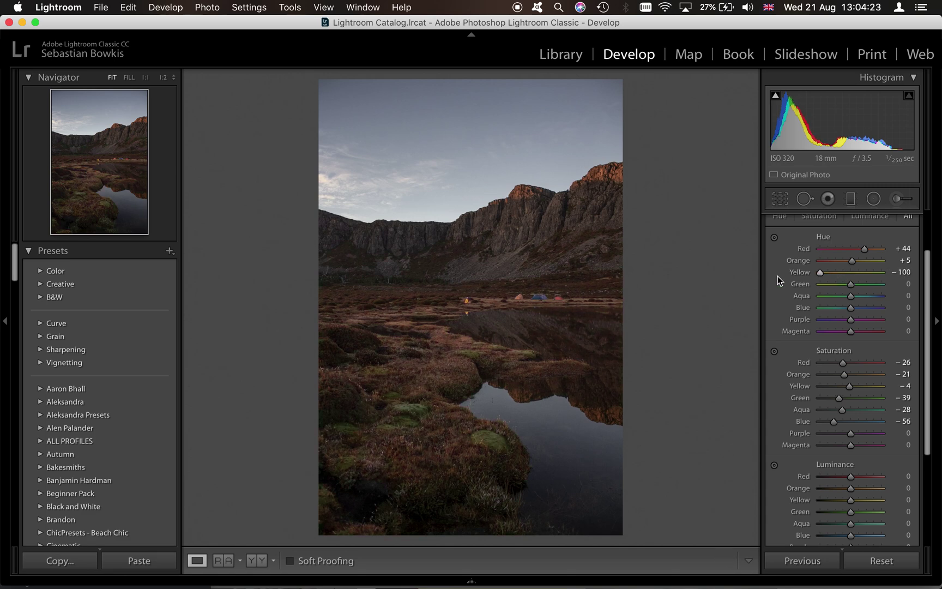
left_click(855, 272)
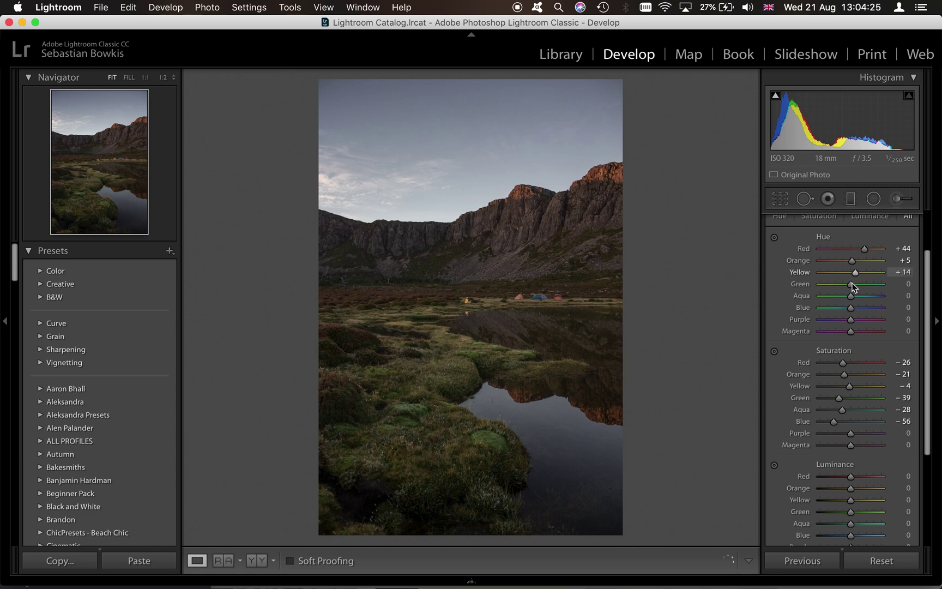
left_click_drag(886, 288, 791, 309)
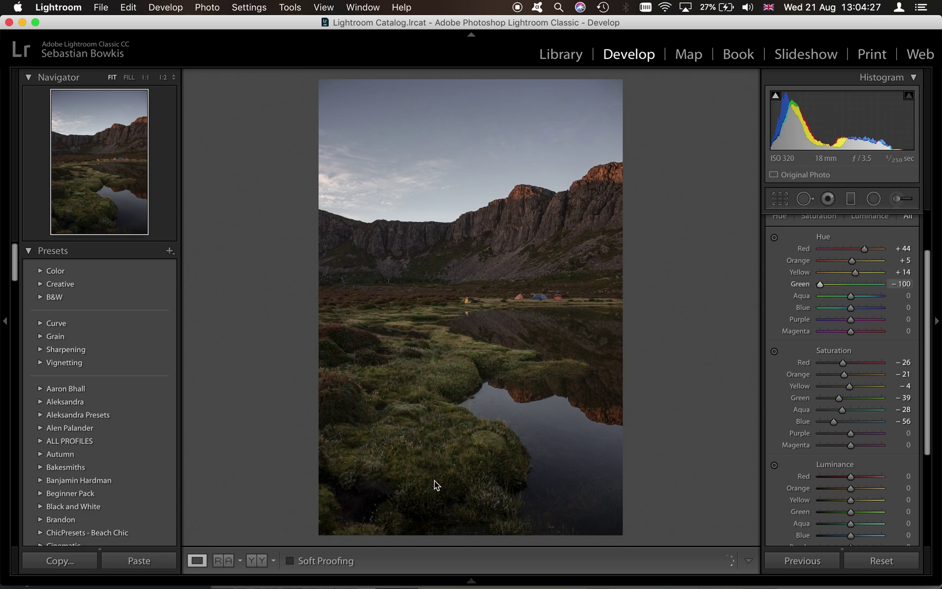
left_click(854, 285)
Step: Fine-tune the Yellow hue to +42 against the reference and start adjusting the Aqua hue
key("super+Tab")
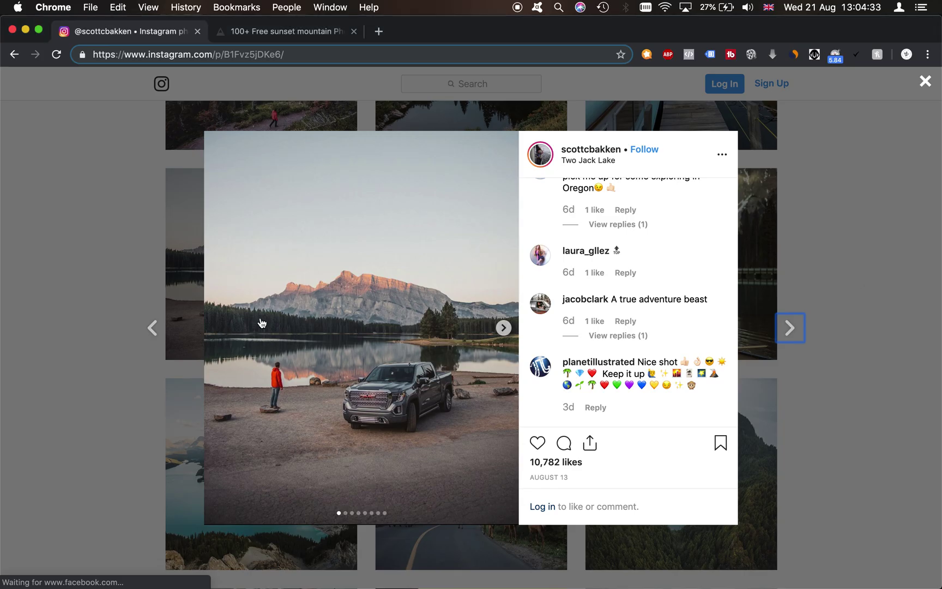
key("super+Tab")
key("super+Tab")
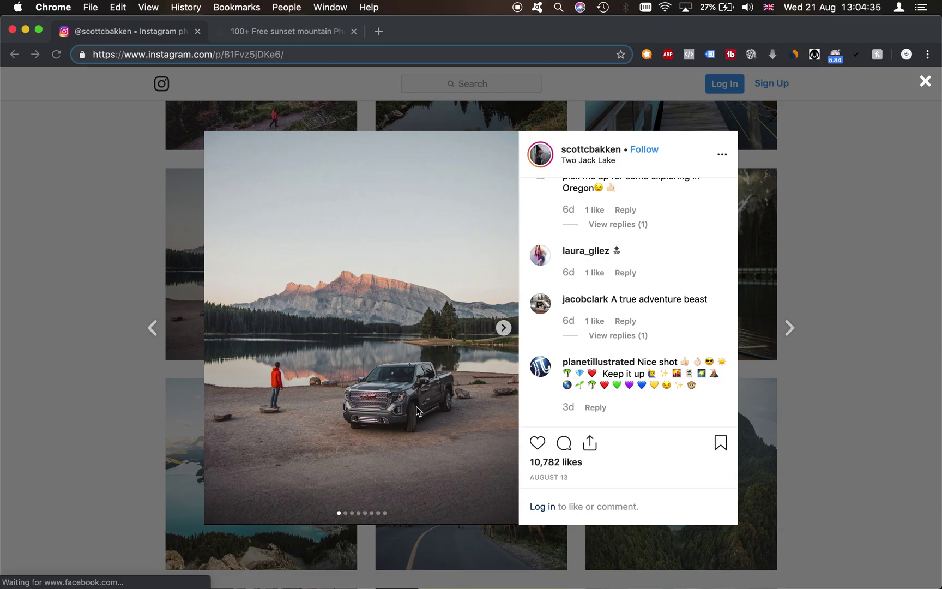
key("super+Tab")
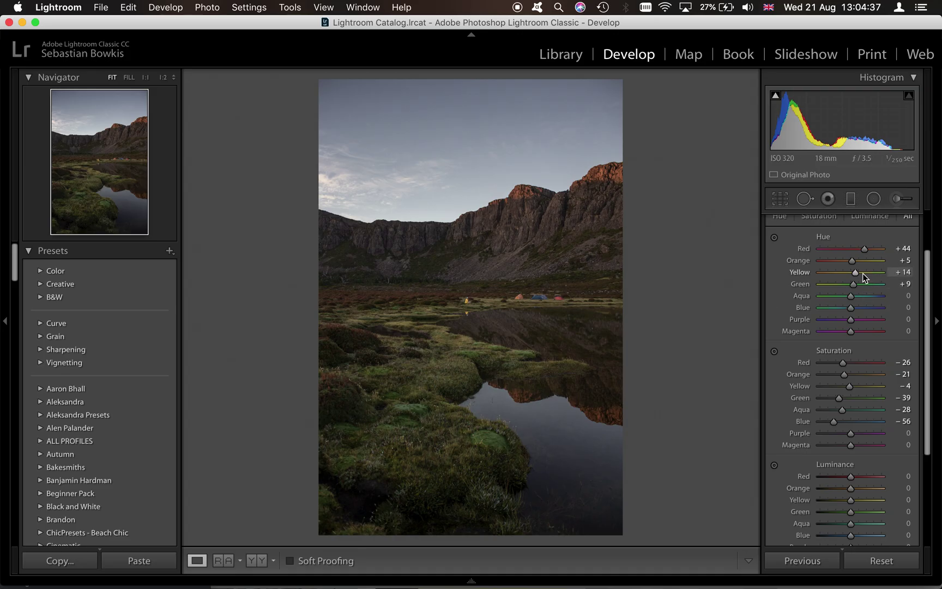
scroll(864, 274, "up", 6)
left_click_drag(865, 273, 863, 274)
key("super+Tab")
key("super+Tab")
left_click_drag(868, 273, 867, 278)
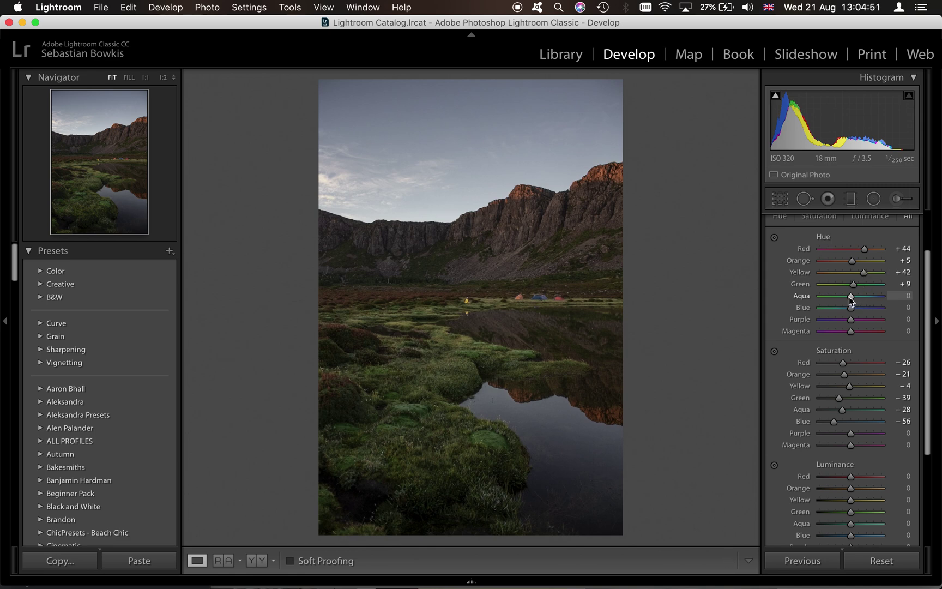
left_click_drag(849, 295, 849, 295)
Step: Set the Aqua hue to +1 and shift the Blue hue to −23
key("Down")
key("Down")
key("Down")
left_click_drag(849, 297, 846, 308)
key("super+Tab")
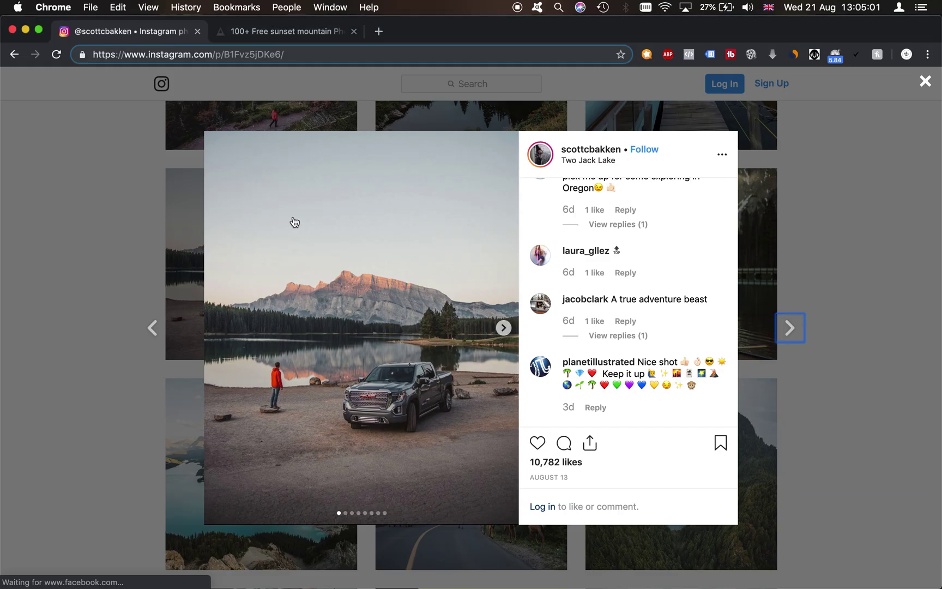
key("super+Tab")
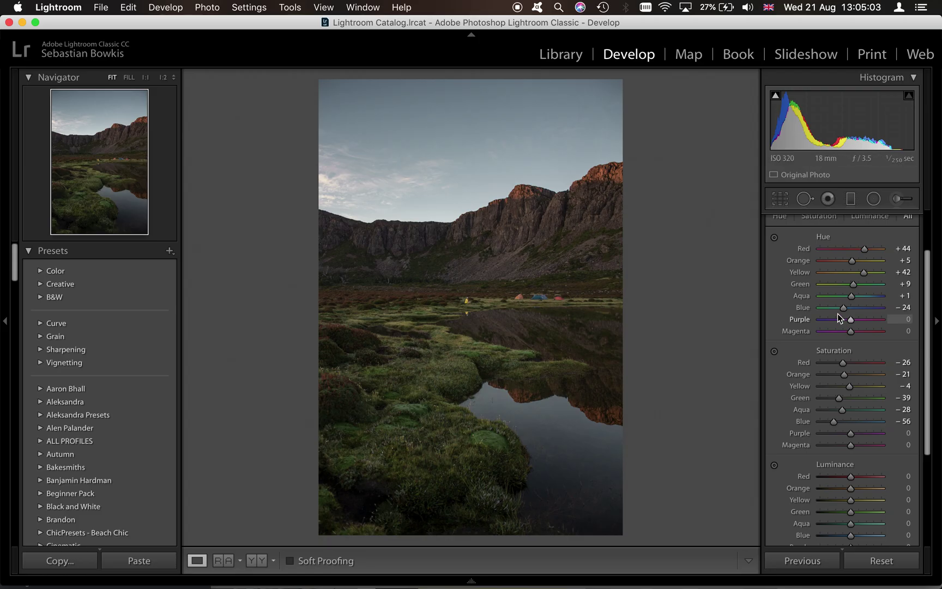
left_click_drag(844, 307, 842, 309)
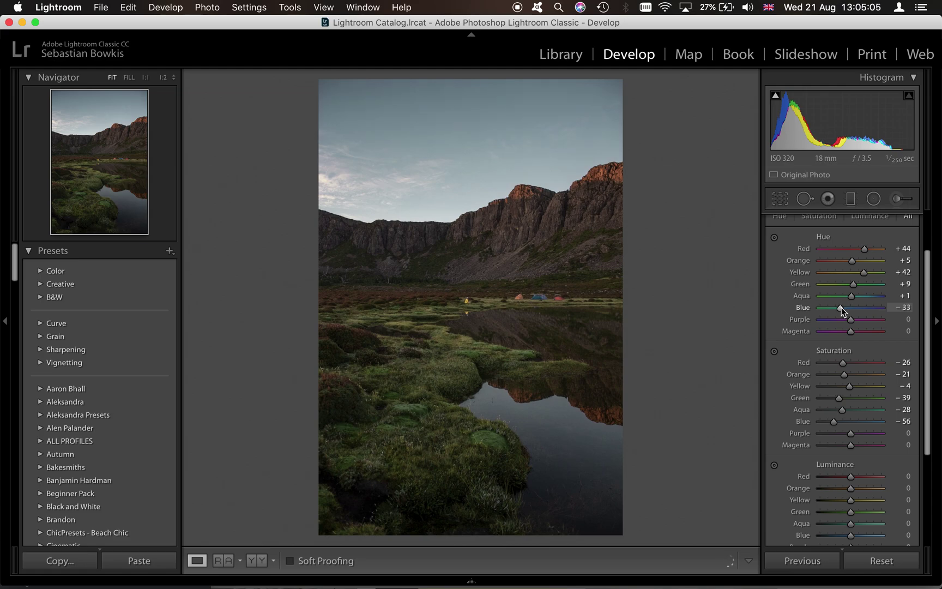
key("super+Tab")
key("super+Tab")
left_click_drag(842, 309, 842, 308)
left_click_drag(843, 308, 846, 309)
Step: Set Blue saturation to −60 and compare with the Two Jack Lake reference
scroll(845, 308, "down", 2)
scroll(836, 367, "down", 3)
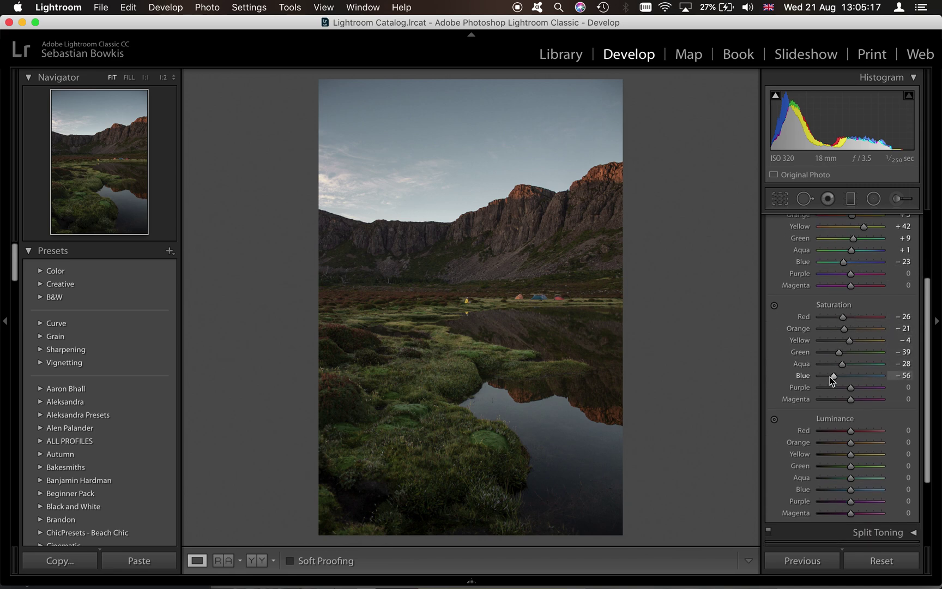
key("Up")
key("Up")
key("Up")
key("super+Tab")
key("super+Tab")
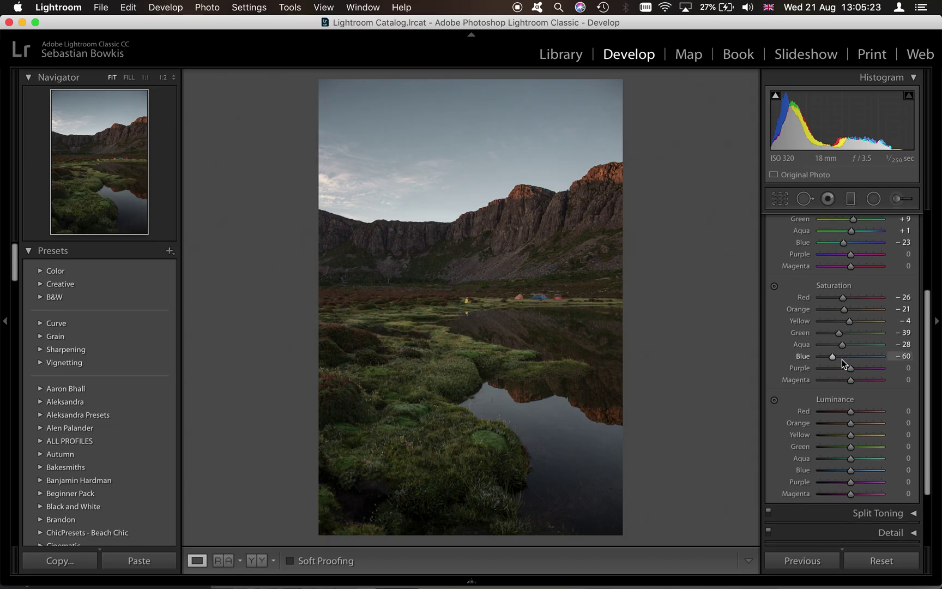
scroll(842, 360, "down", 2)
Step: Compare the current edit with the Instagram reference photo in Chrome
key("super+Tab")
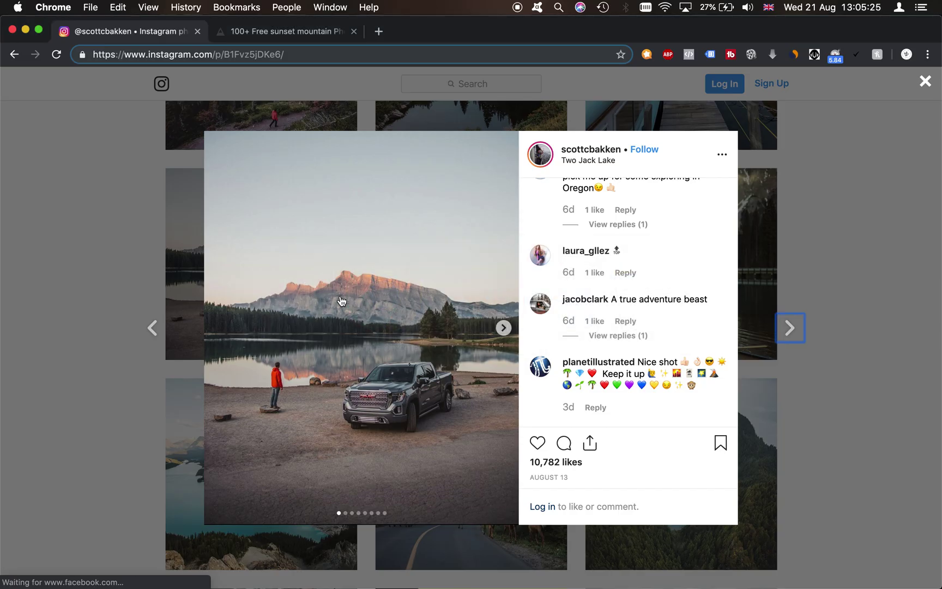
key("super+Tab")
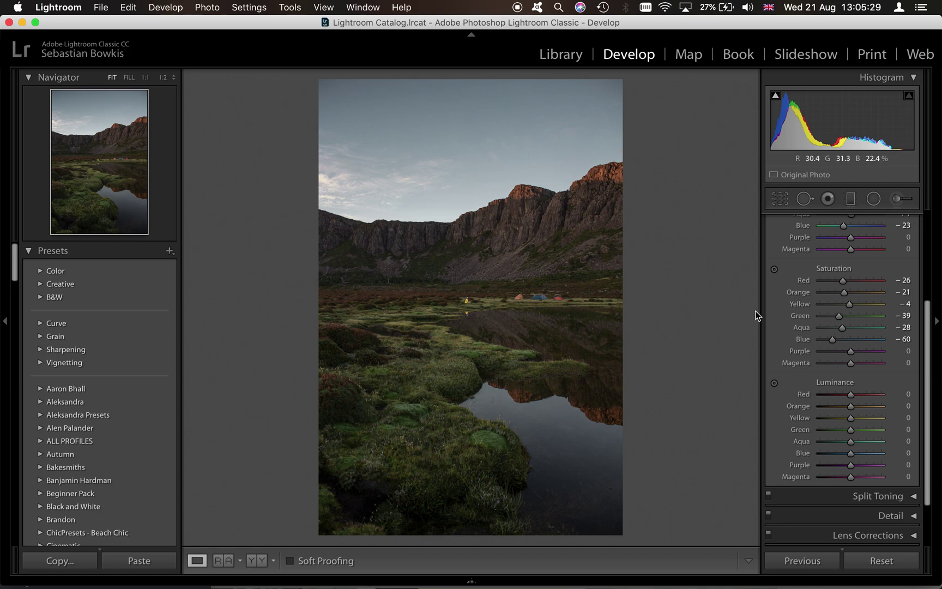
key("super+Tab")
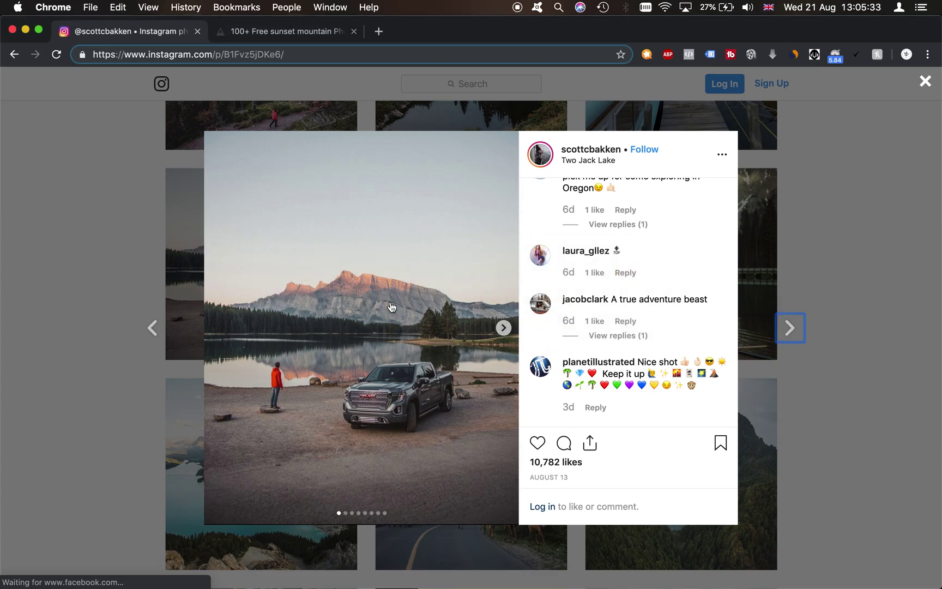
key("super+Tab")
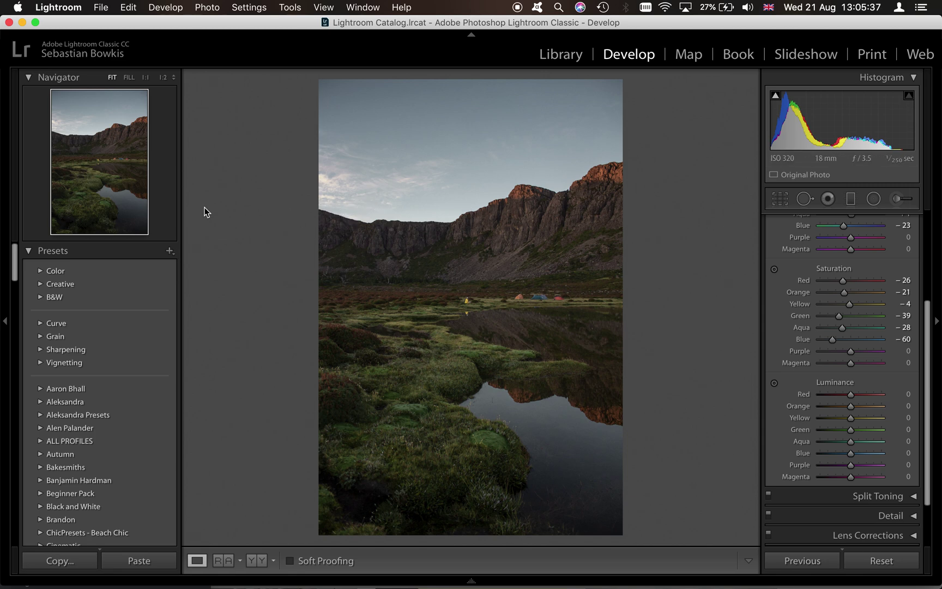
Step: Set HSL luminance to Red +42, Orange +60 and Yellow +69
left_click(862, 406)
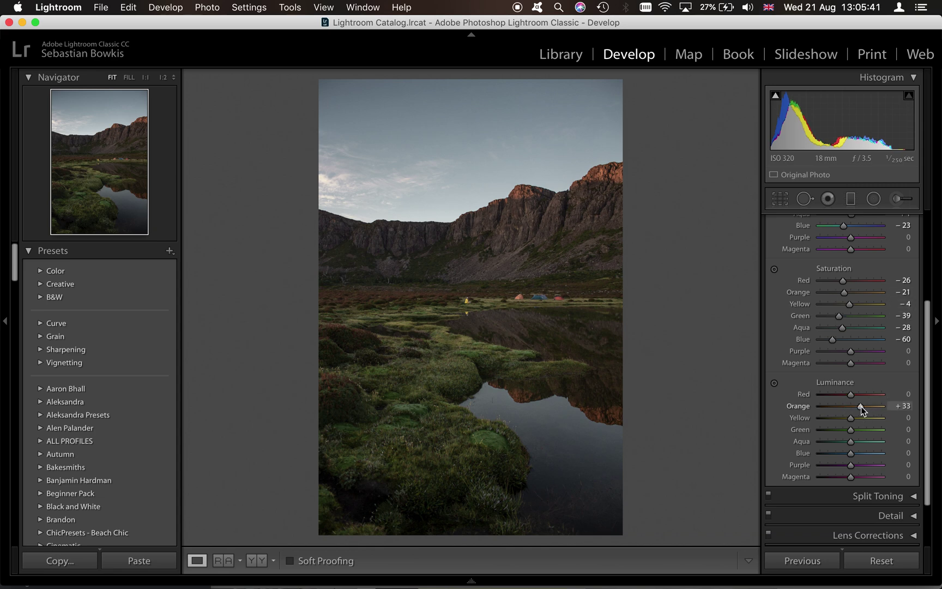
left_click(867, 395)
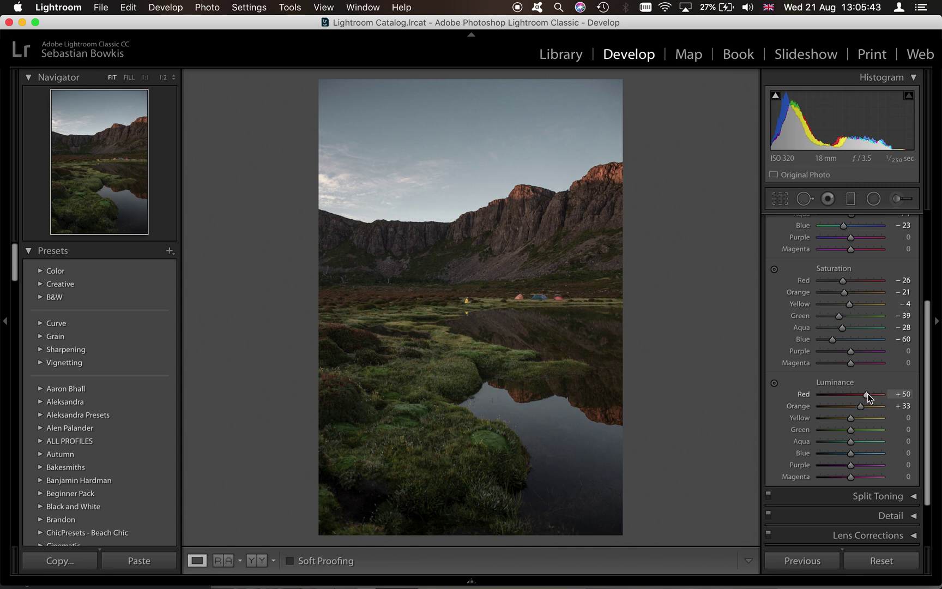
left_click_drag(871, 394, 863, 394)
left_click(869, 406)
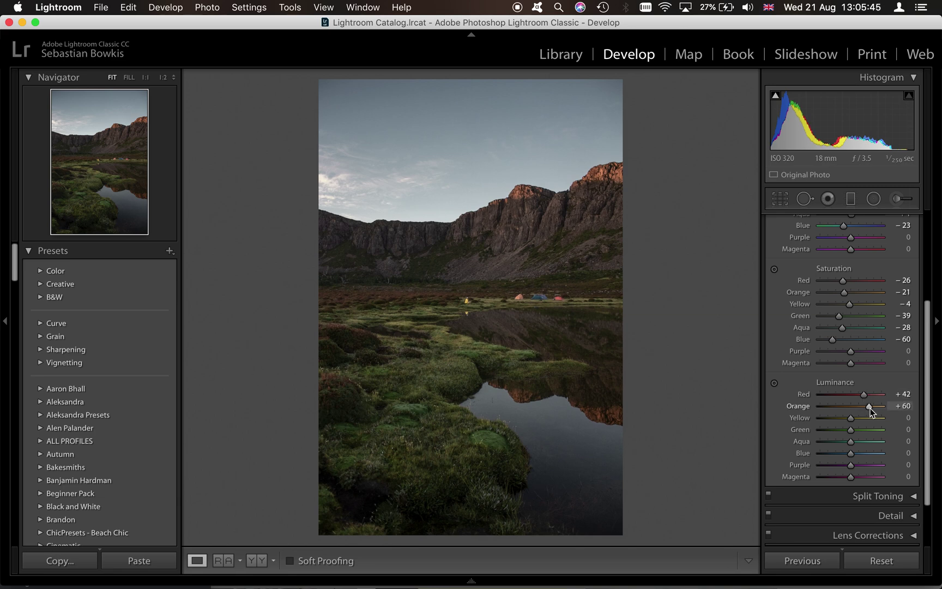
left_click(873, 418)
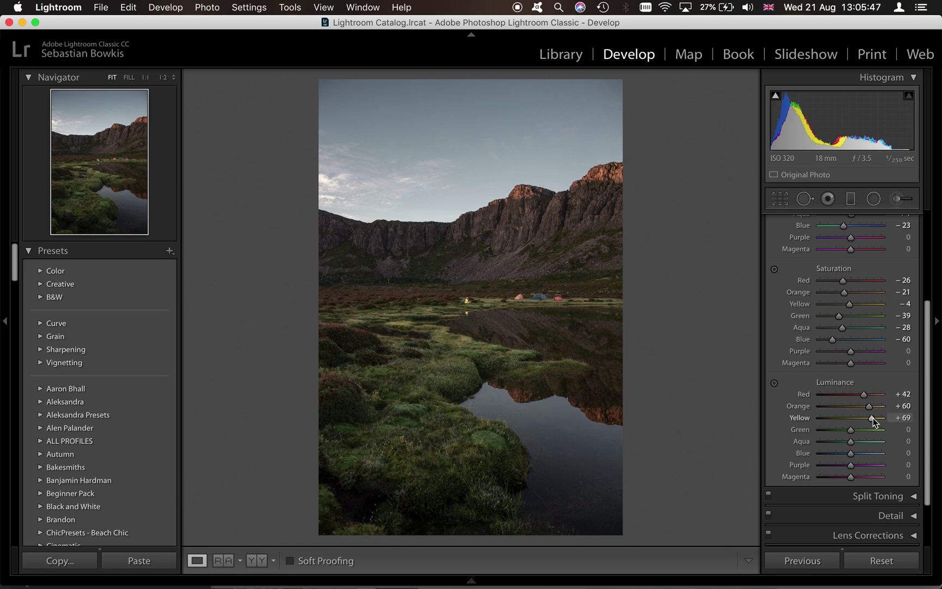
left_click_drag(873, 417, 871, 418)
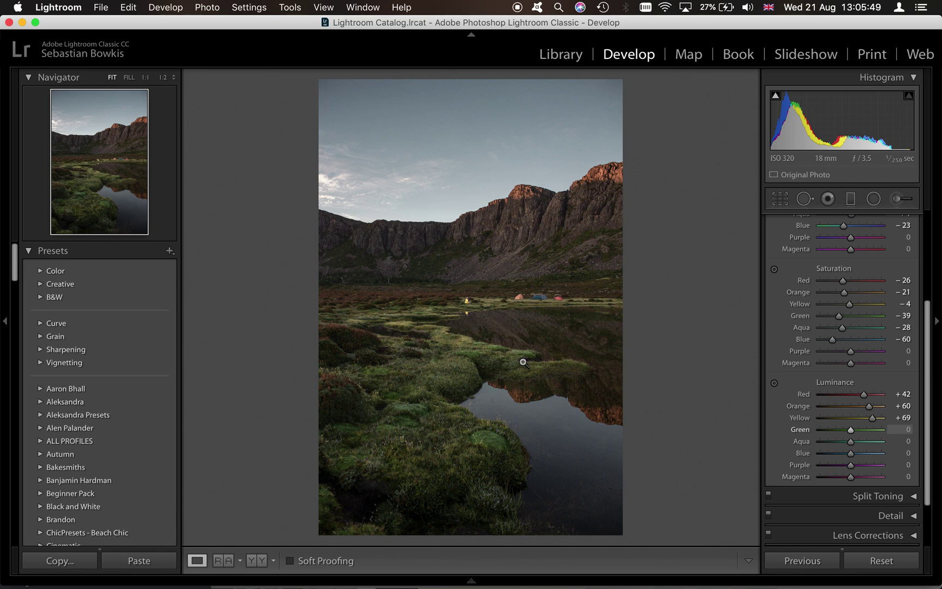
Step: Set Green luminance to +37, Aqua to +42 and Blue to +42, checking the reference
left_click(864, 430)
left_click(864, 442)
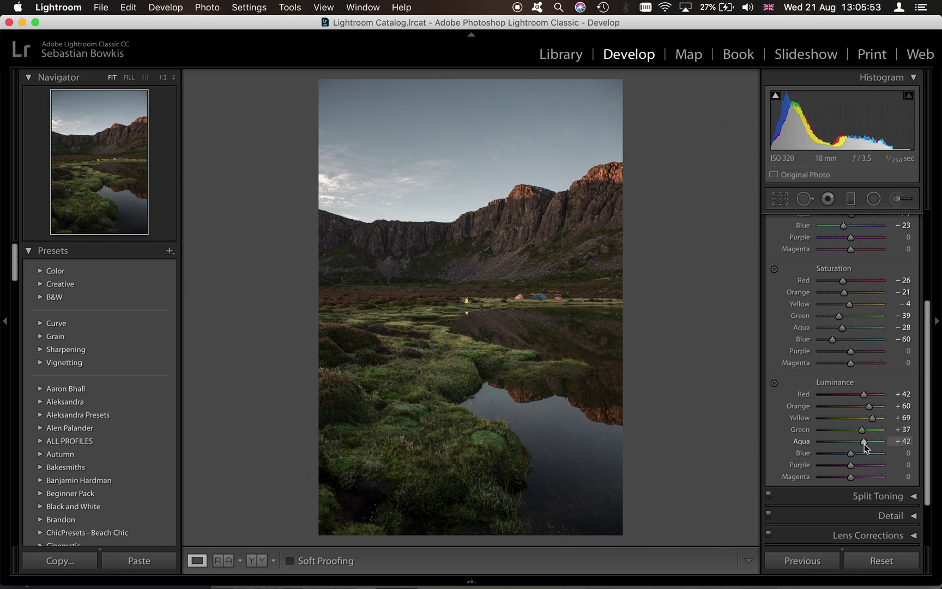
left_click(859, 454)
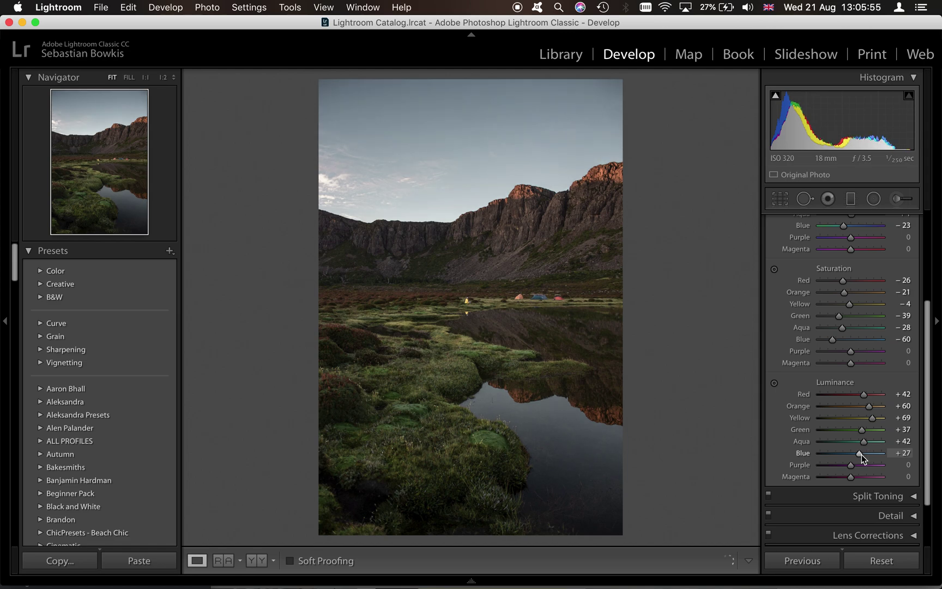
key("super+Tab")
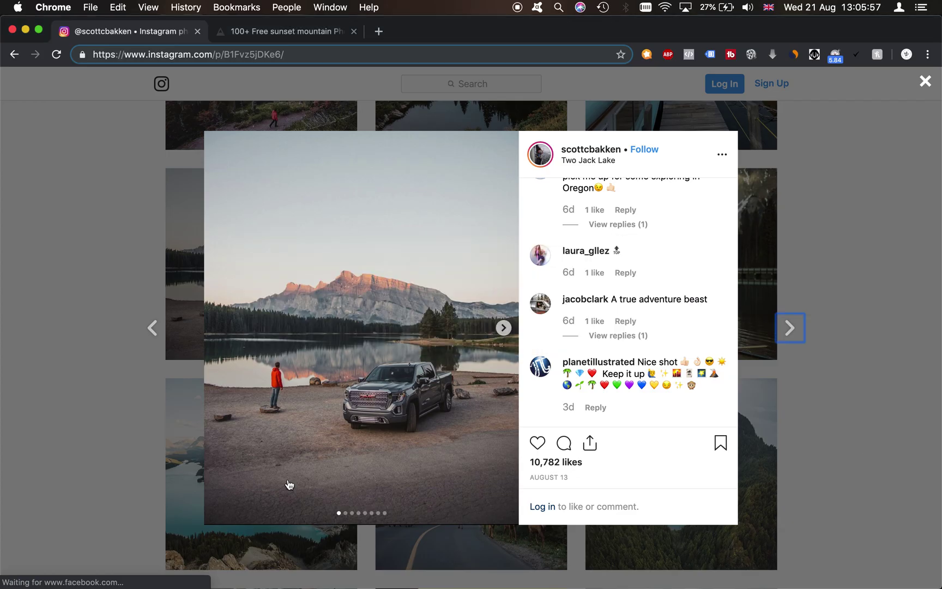
key("super+Tab")
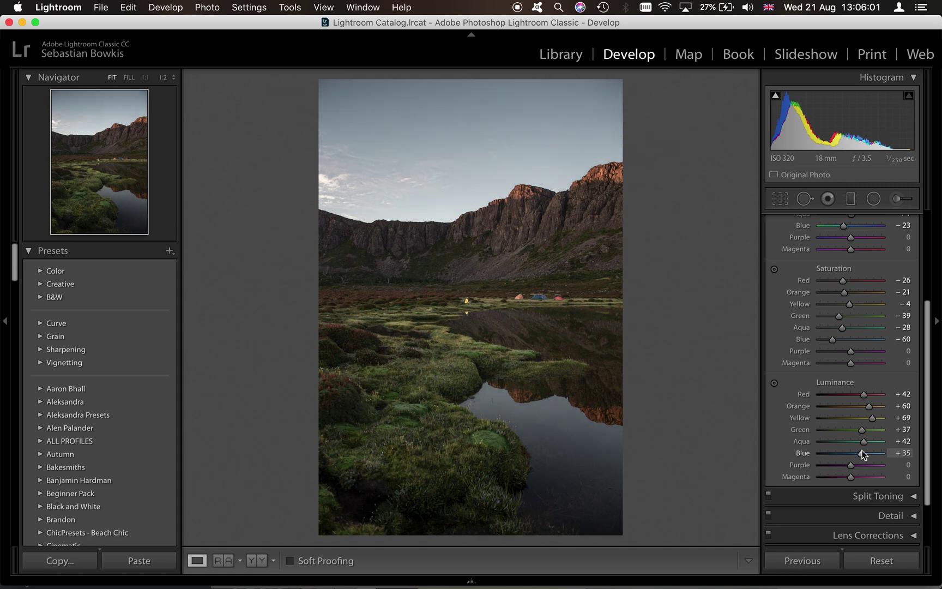
left_click(864, 455)
left_click_drag(864, 456, 865, 457)
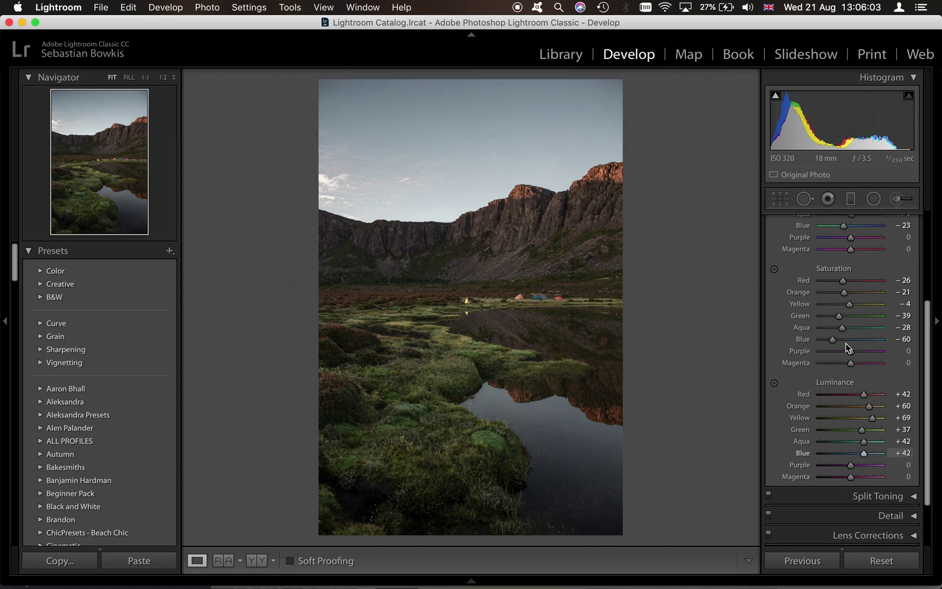
Step: Draw a graduated filter up from the lower photo and reset its effects to zero
left_click(855, 202)
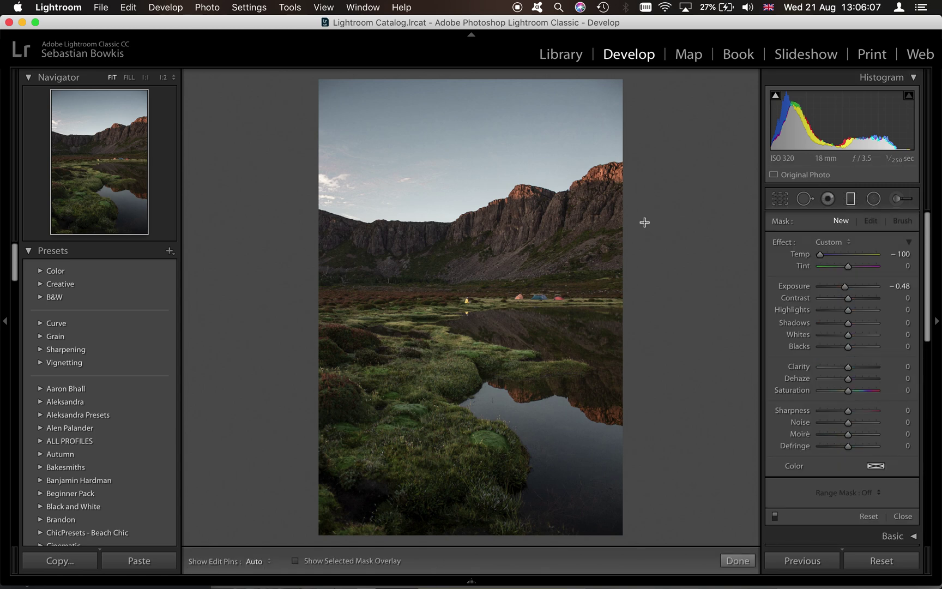
left_click_drag(459, 486, 458, 357)
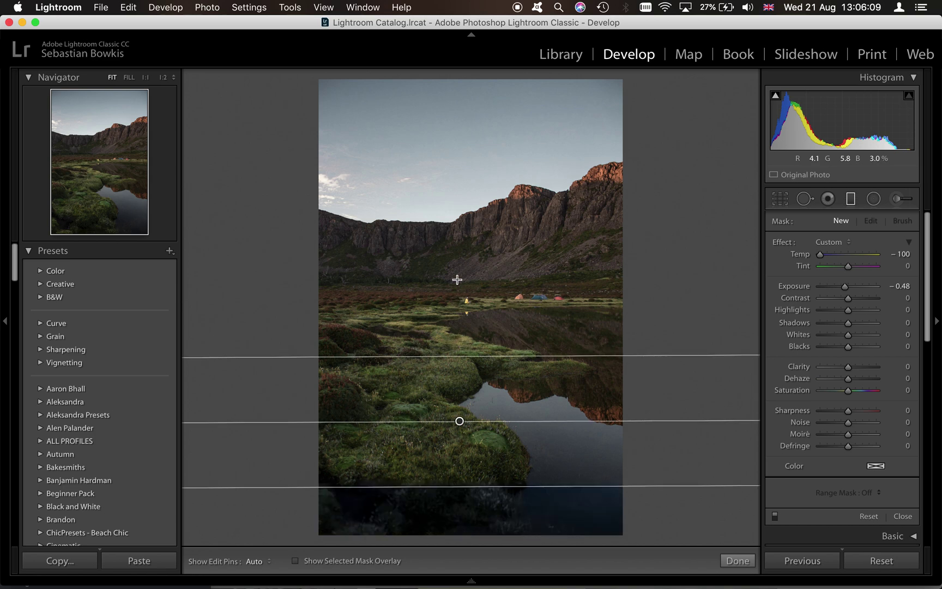
left_click_drag(457, 279, 460, 227)
double_click(783, 243)
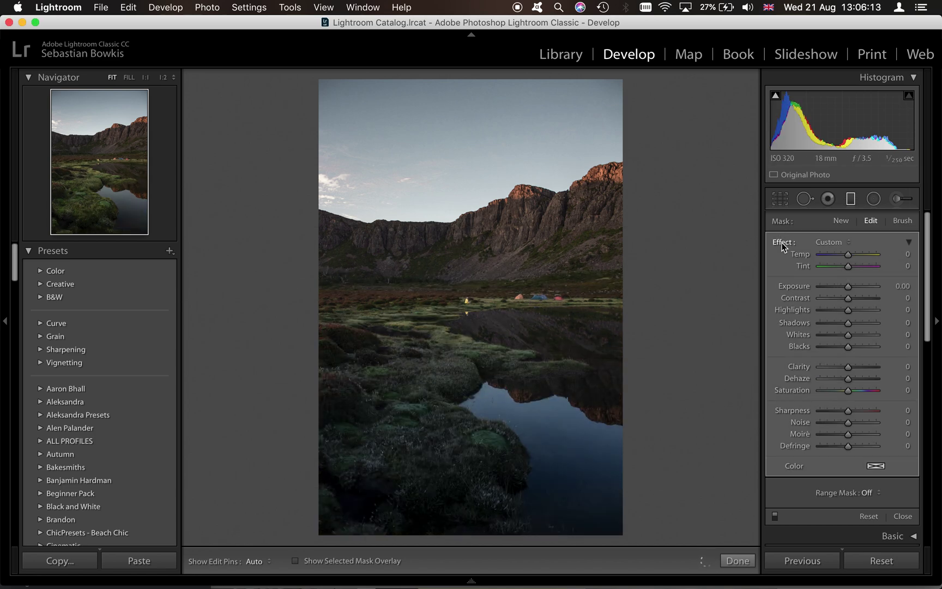
Step: Give the filter Shadows +24 and Contrast -14, positioned toward the horizon, and confirm it
left_click(861, 324)
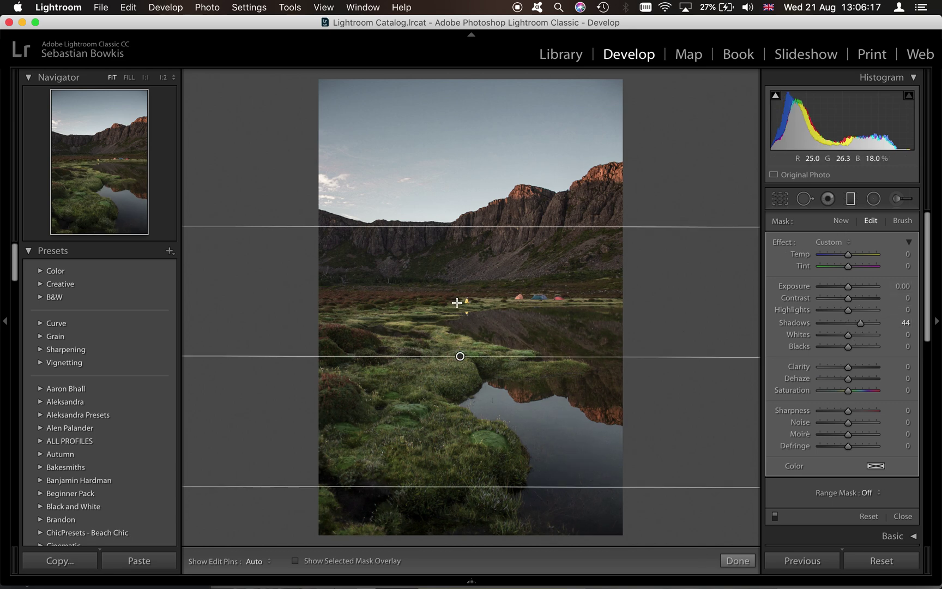
left_click_drag(461, 354, 461, 237)
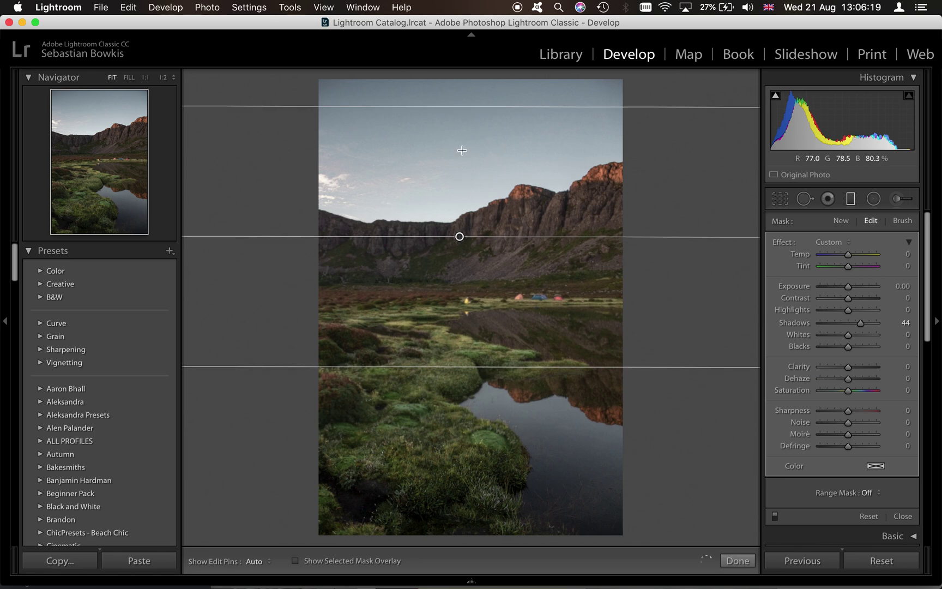
left_click_drag(456, 106, 456, 204)
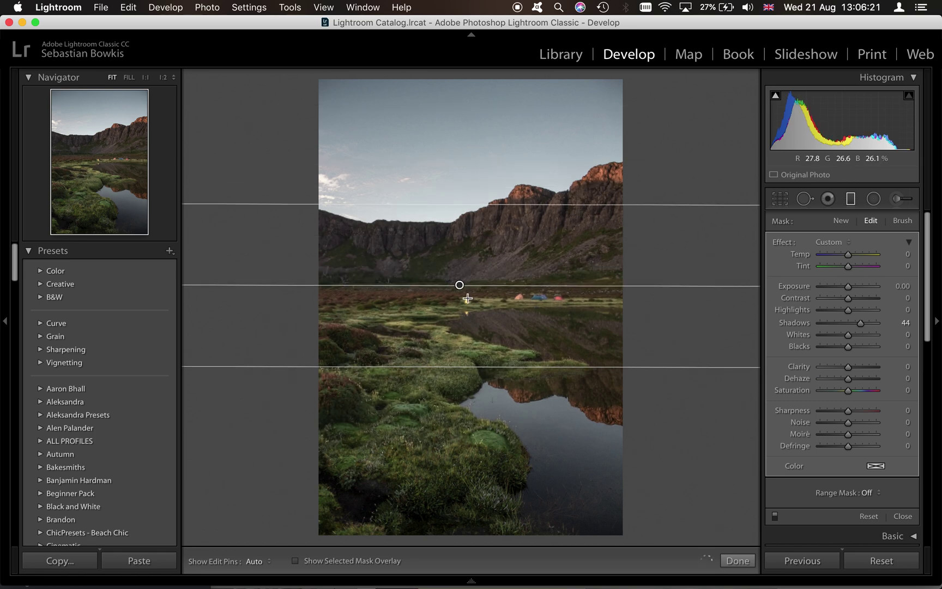
left_click_drag(461, 286, 461, 274)
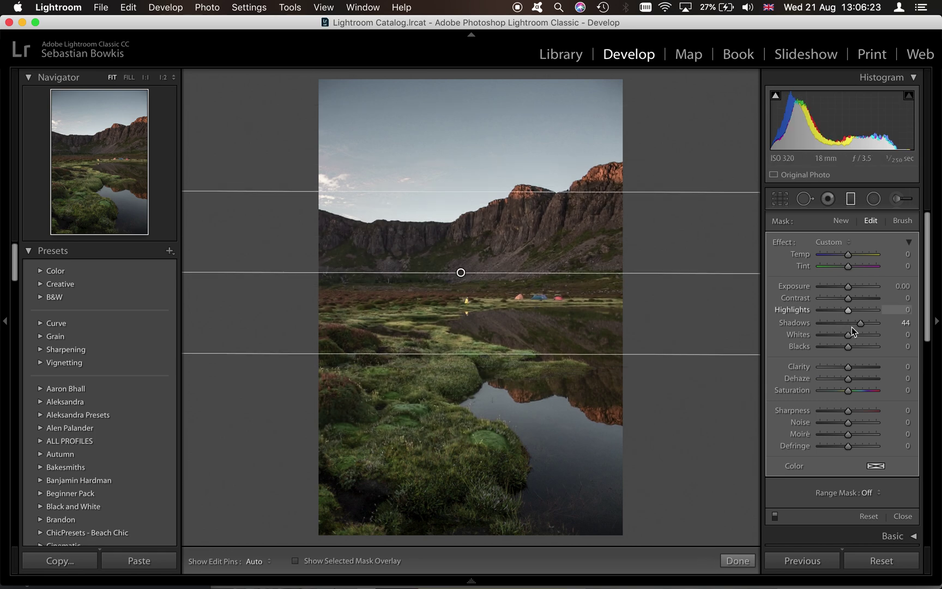
left_click_drag(857, 326, 855, 323)
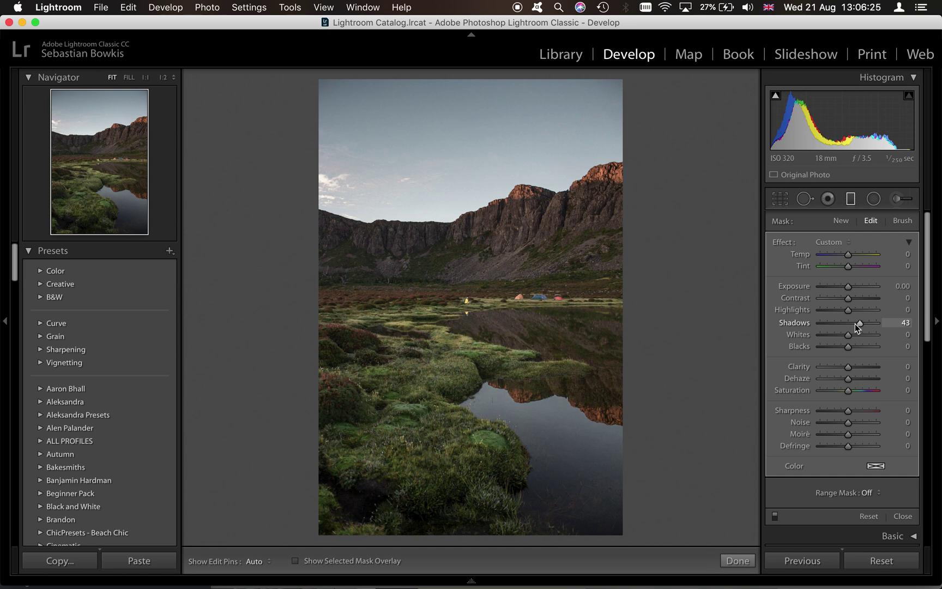
left_click(842, 299)
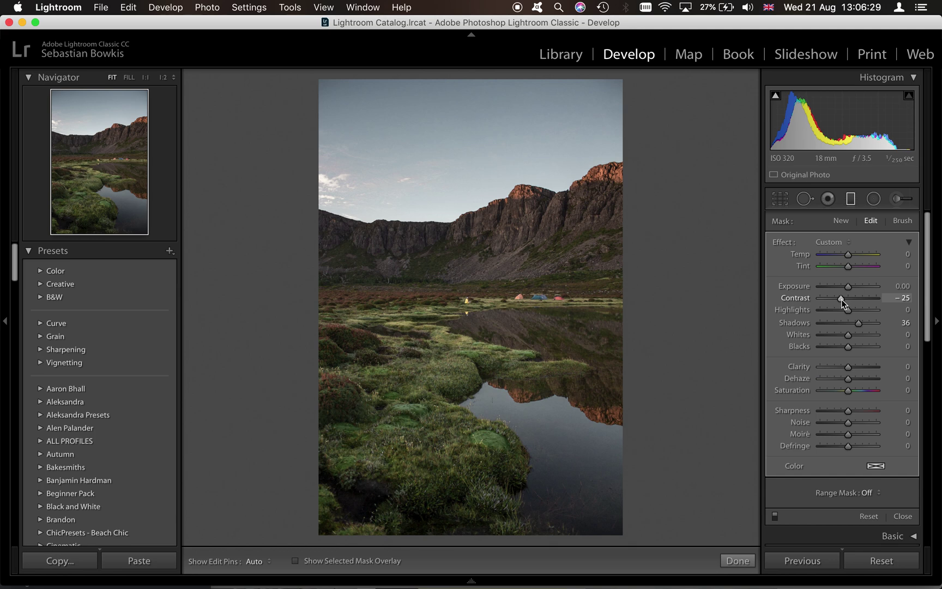
left_click_drag(842, 299, 854, 327)
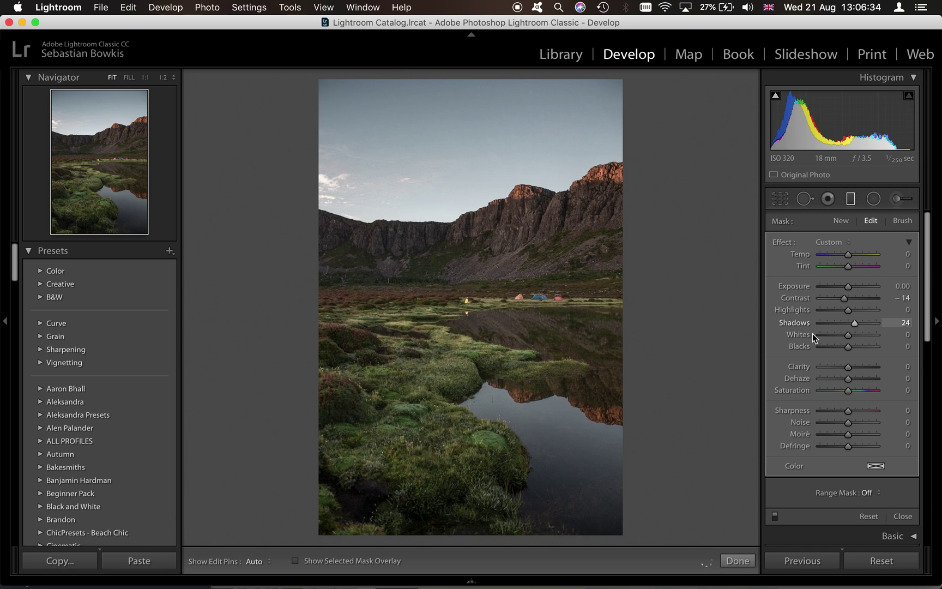
left_click(738, 562)
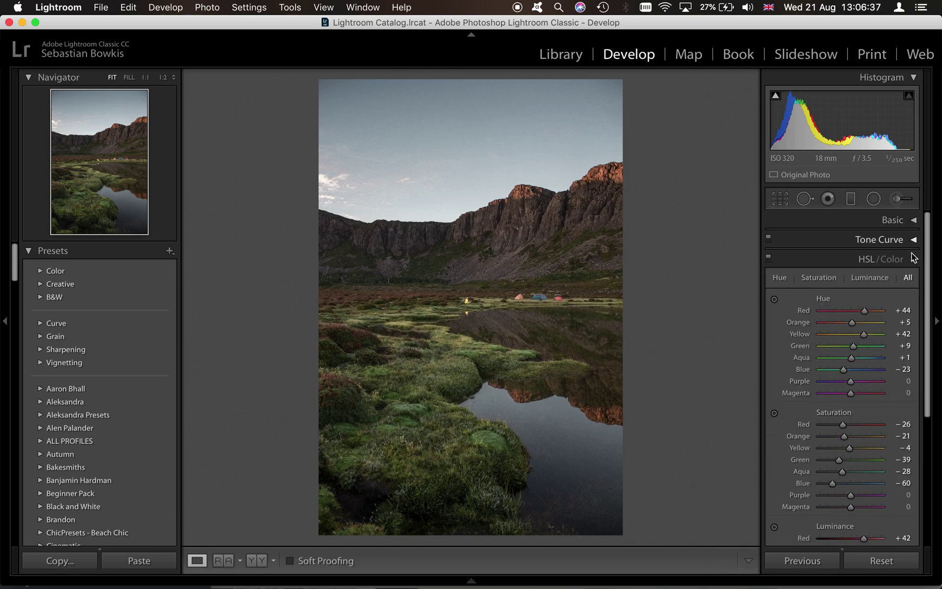
Step: Collapse HSL/Color, toggle Before/After with \, and check the Chrome reference photo
left_click(914, 260)
key("backslash")
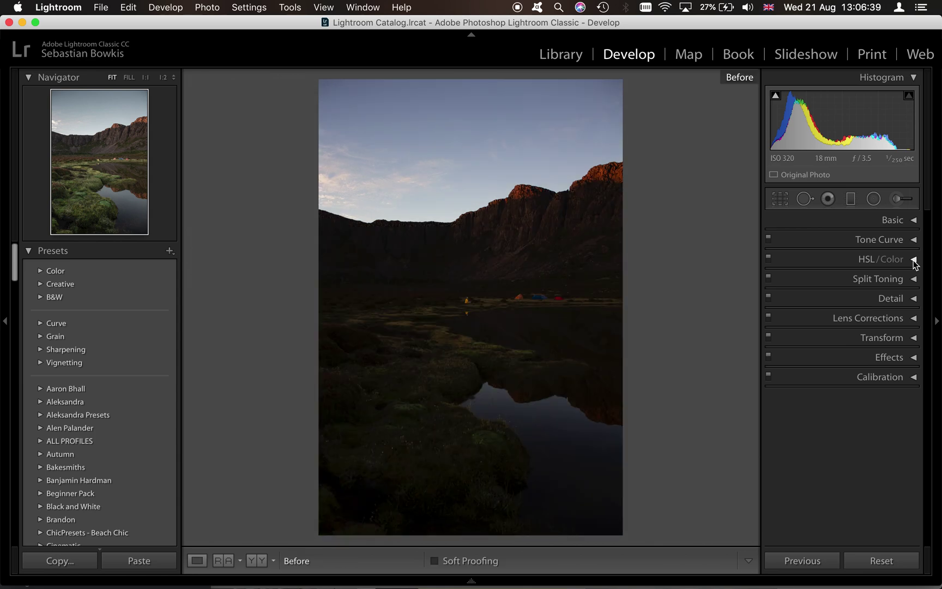
key("backslash")
key("backslash")
key("backslash")
key("super+Tab")
key("super+Tab")
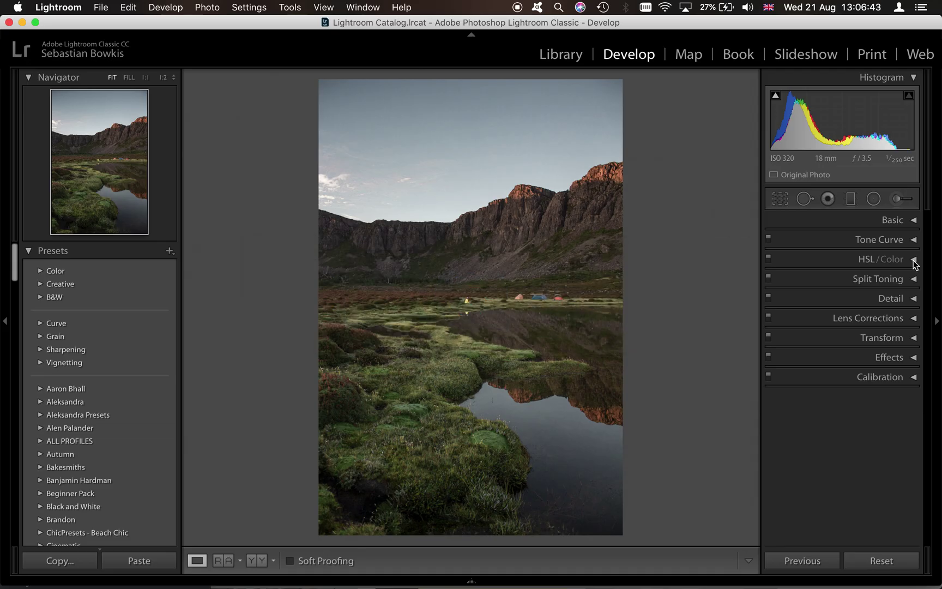
key("backslash")
key("backslash")
key("super+Tab")
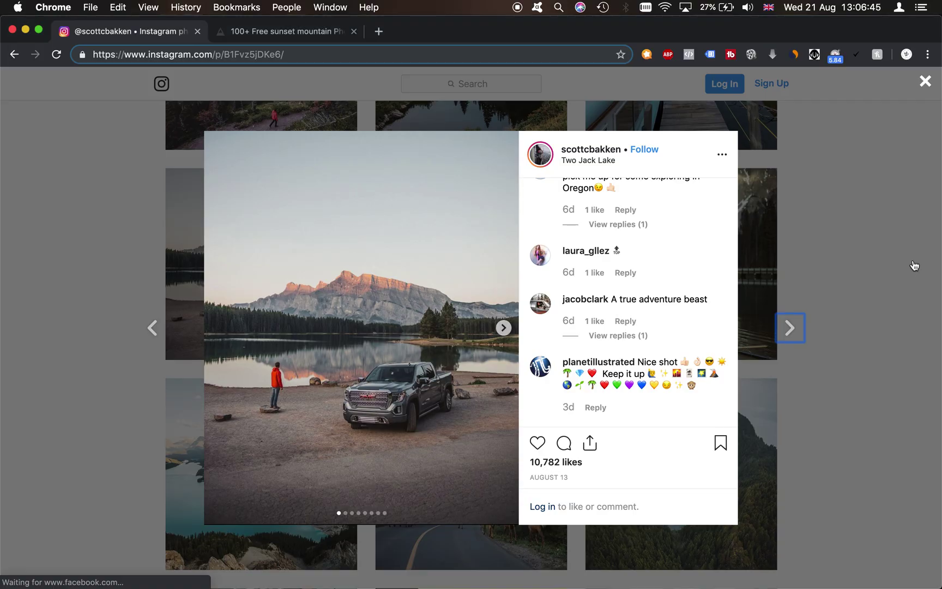
key("super+Tab")
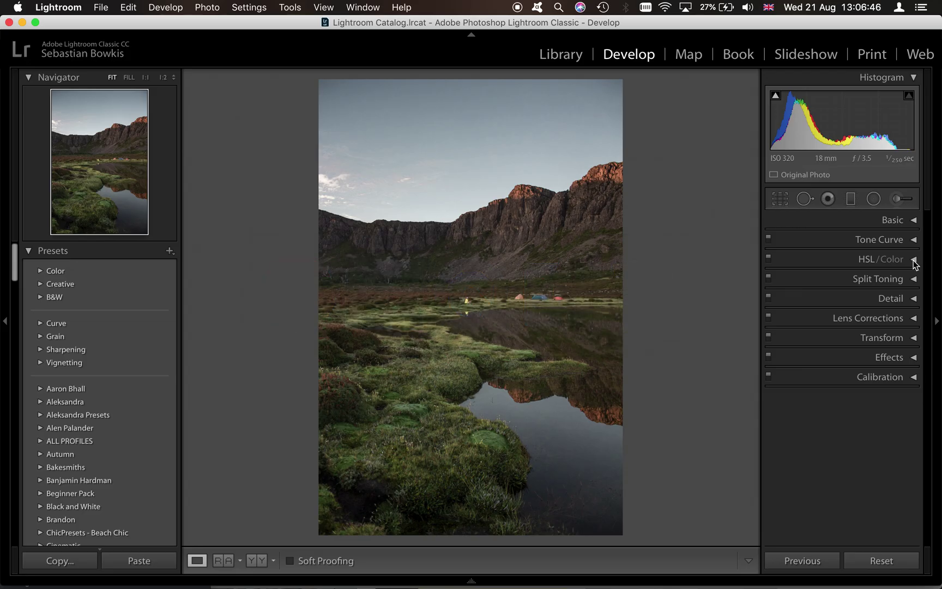
Step: In Calibration, set Red Primary Hue +17 and Blue Primary Hue -13, comparing with the reference
left_click(890, 379)
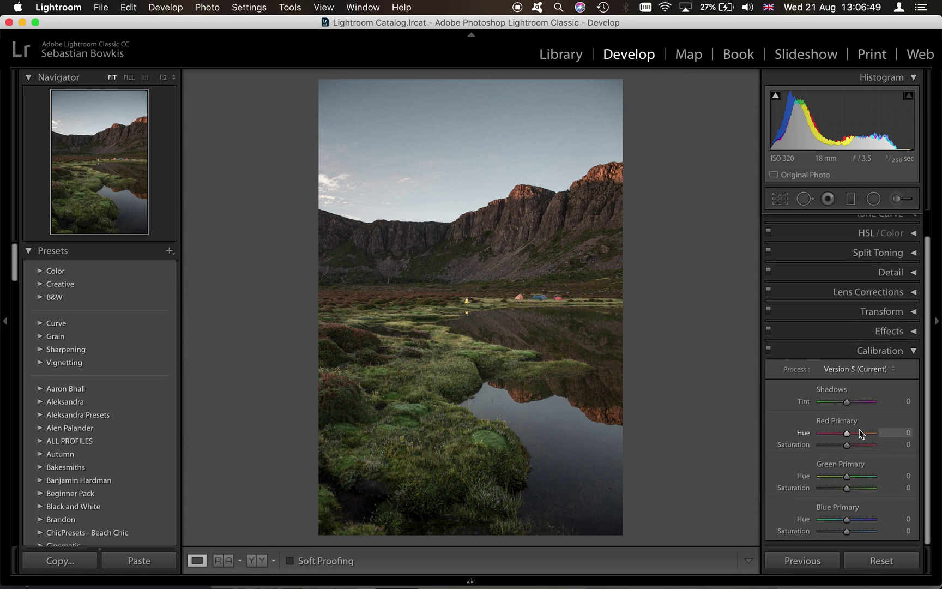
left_click(860, 433)
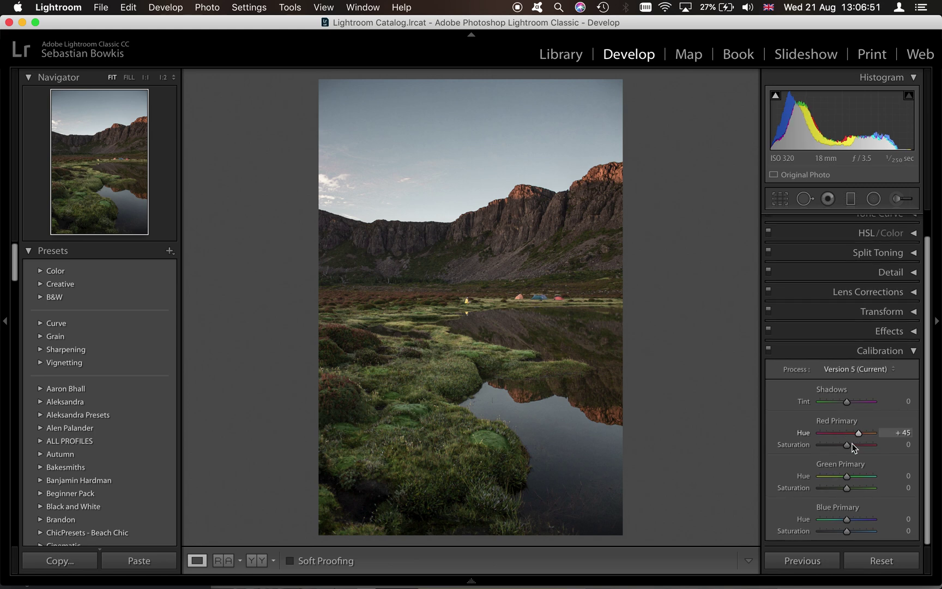
left_click(835, 519)
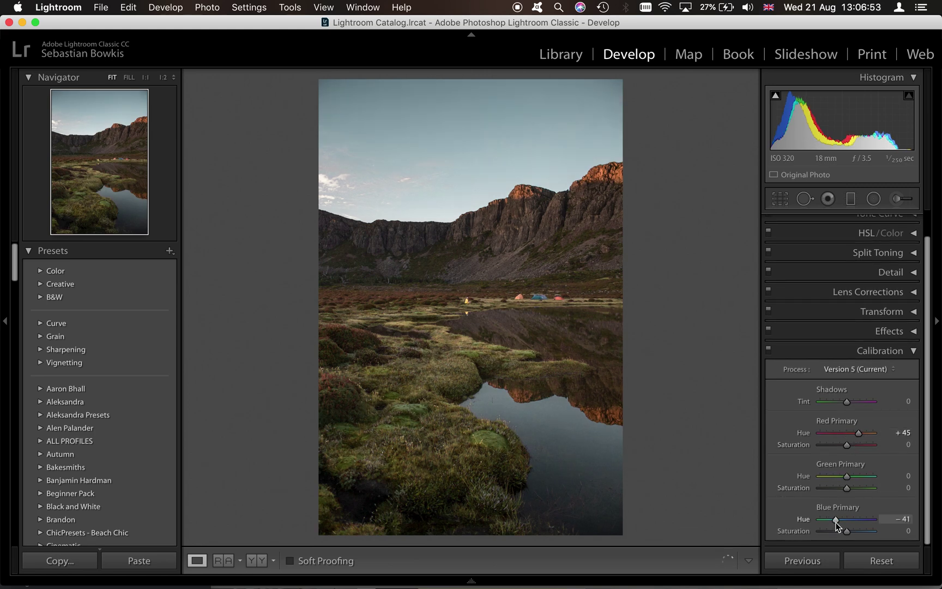
key("super+Tab")
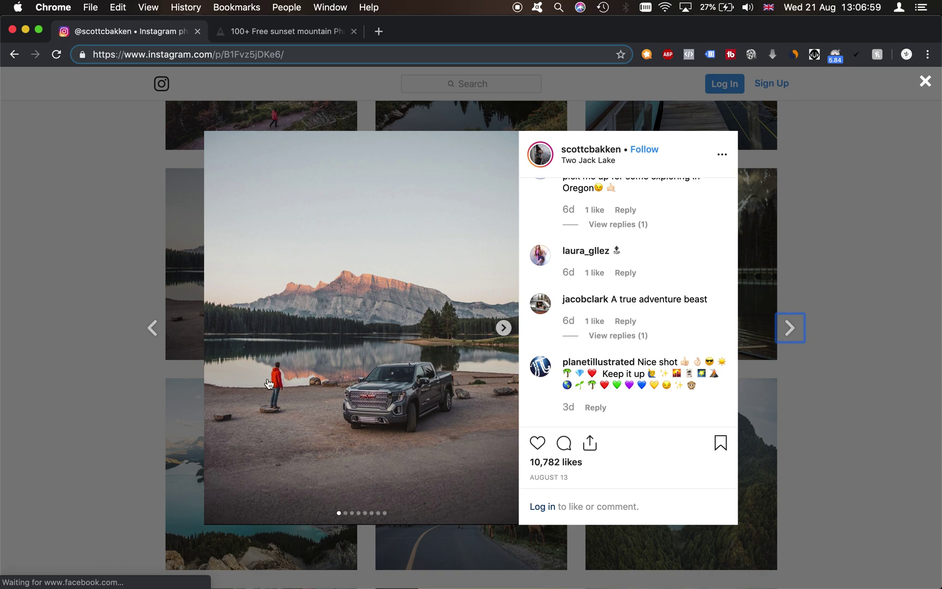
key("super+Tab")
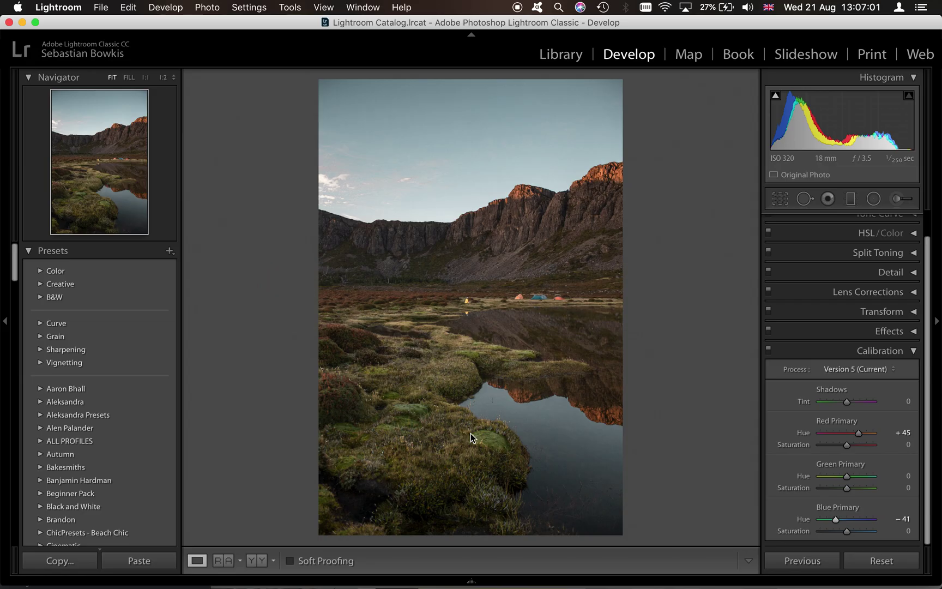
left_click(851, 434)
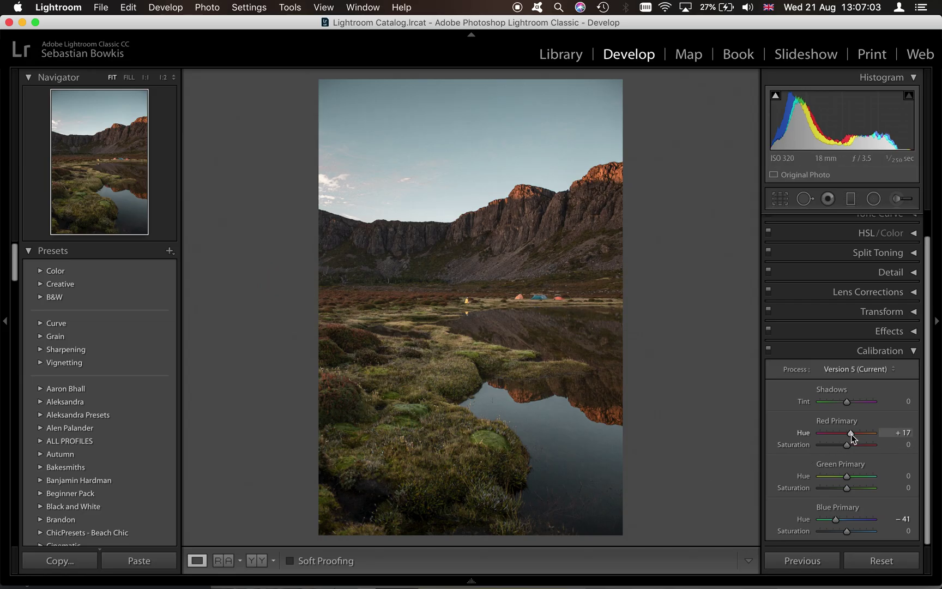
left_click_drag(839, 520, 845, 521)
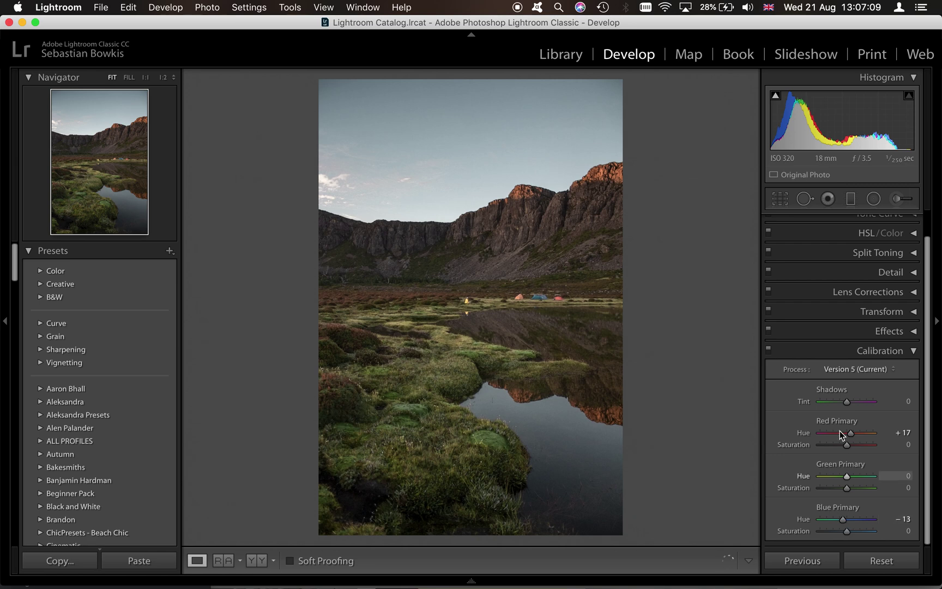
left_click(769, 350)
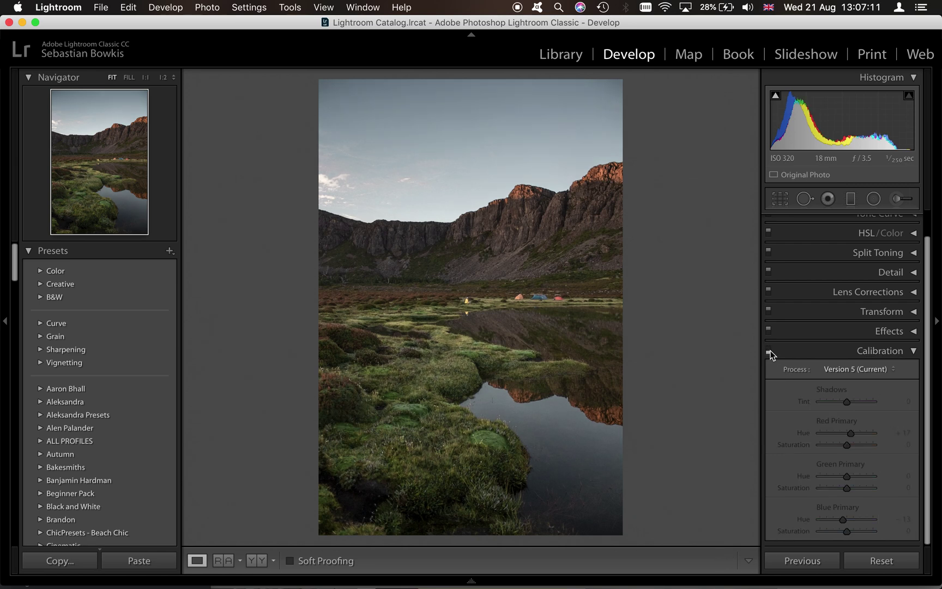
left_click(769, 351)
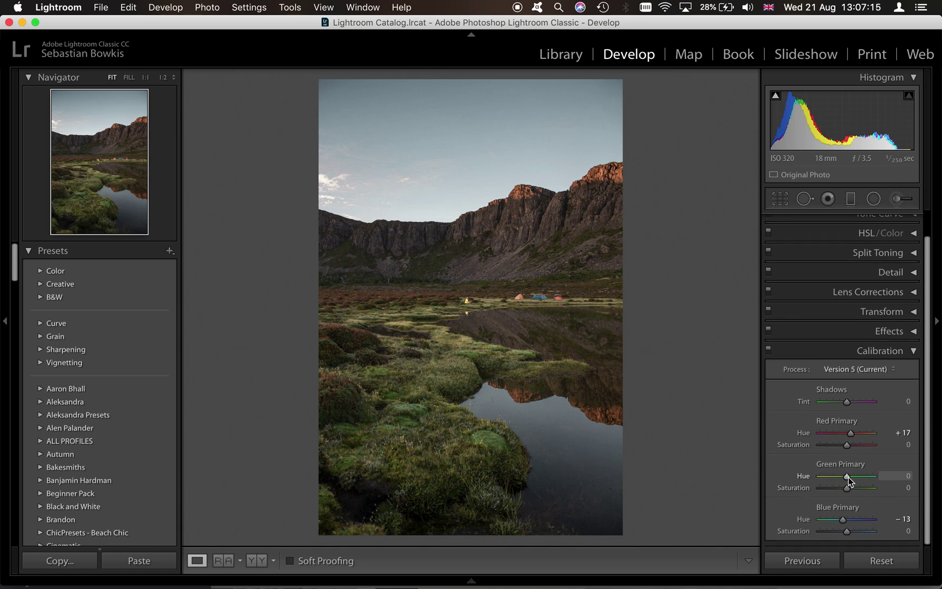
Step: Set Green Primary Hue to +28, toggling calibration to compare, then collapse the panel
left_click_drag(849, 477, 835, 478)
left_click_drag(835, 477, 854, 480)
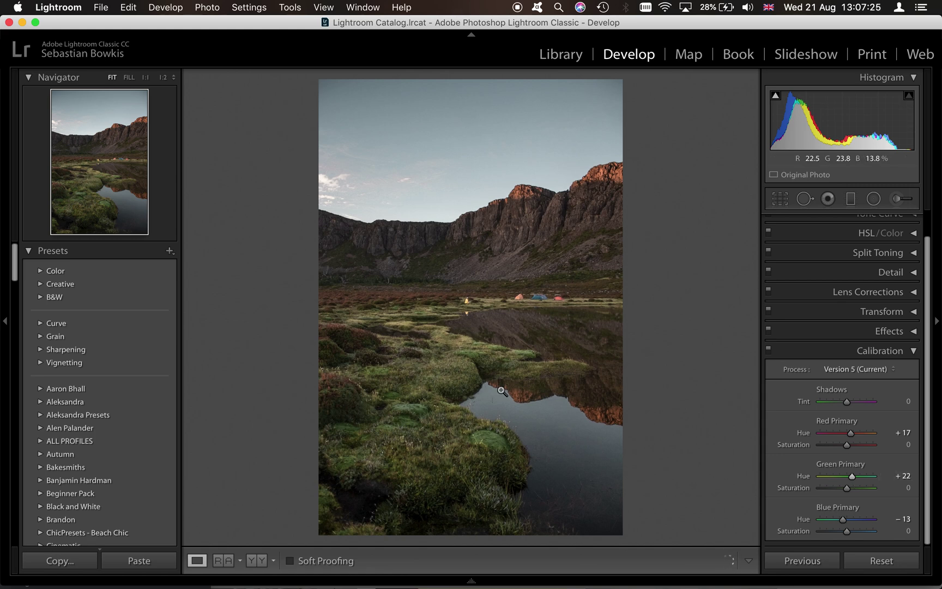
left_click(769, 351)
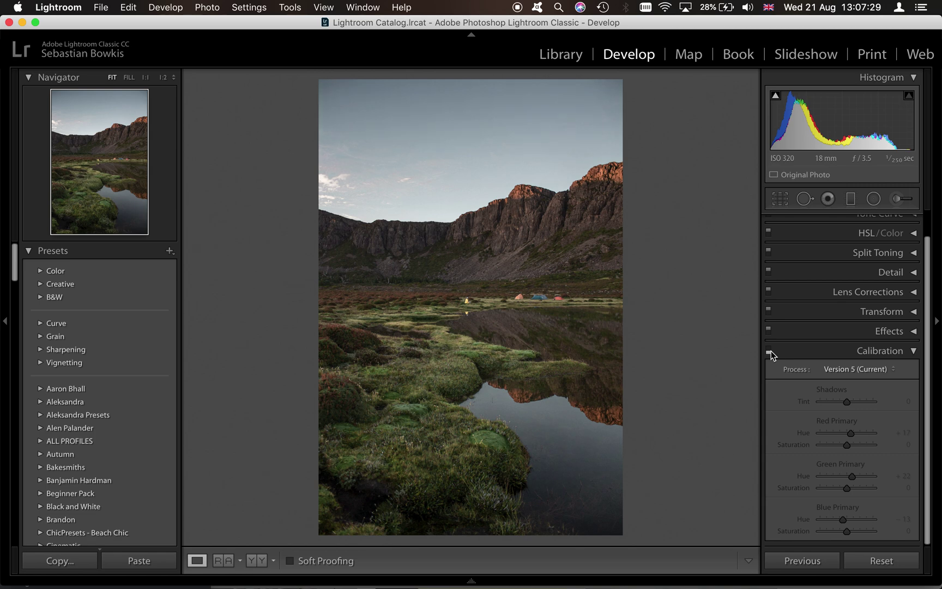
left_click(771, 351)
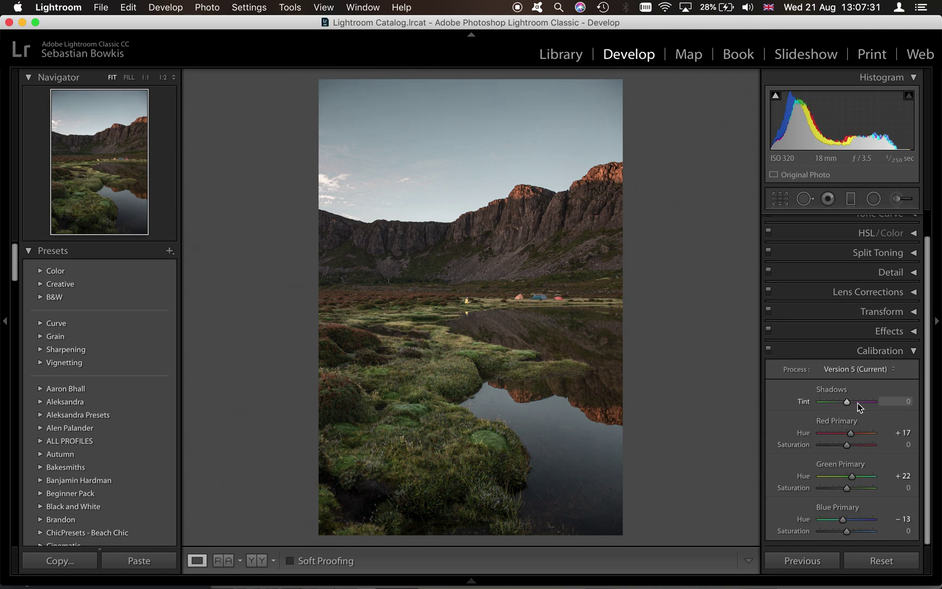
left_click(859, 477)
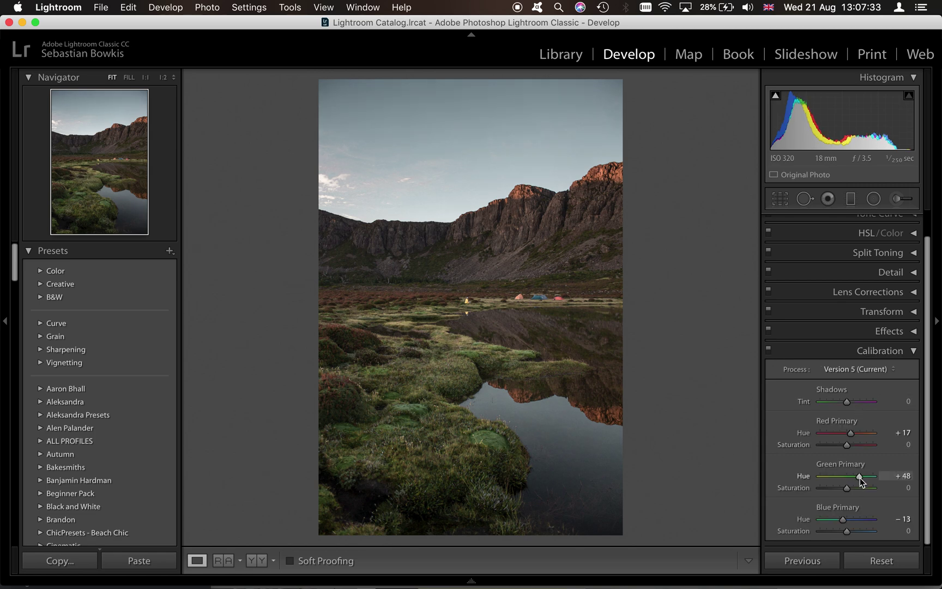
left_click_drag(860, 477, 855, 477)
left_click(867, 350)
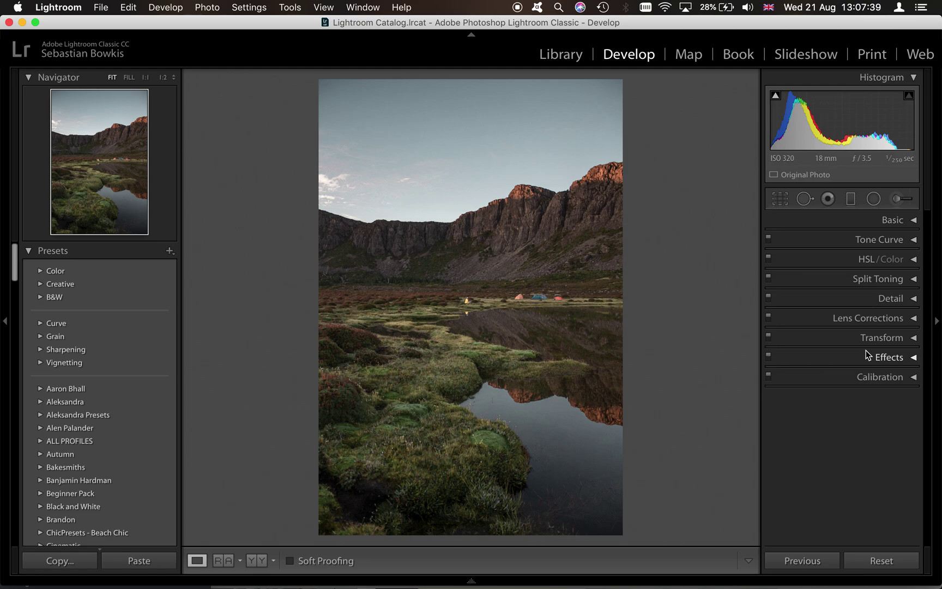
Step: Drag HSL Blue saturation to -75 while comparing against the Instagram reference
key("super+Tab")
key("super+Tab")
key("super+Tab")
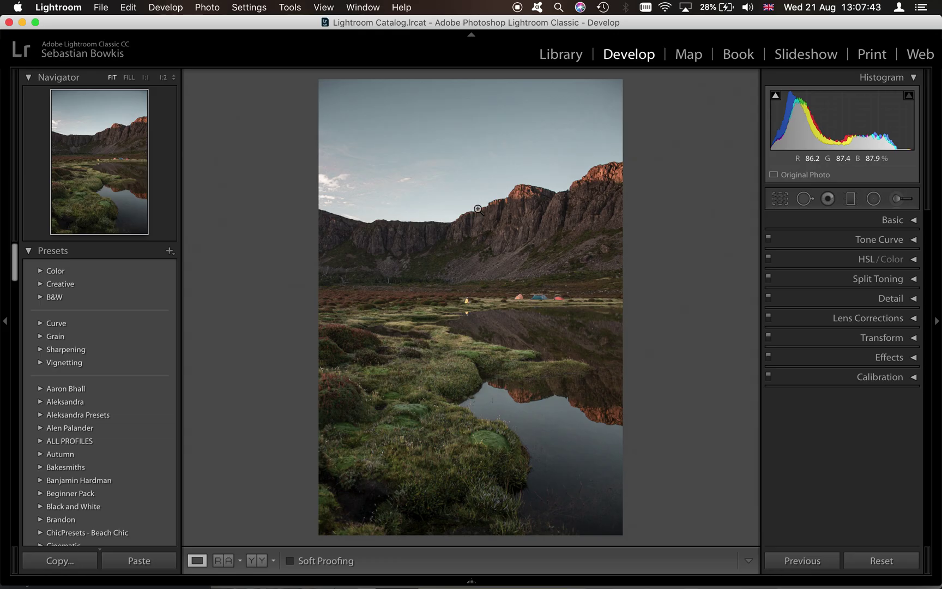
left_click(906, 265)
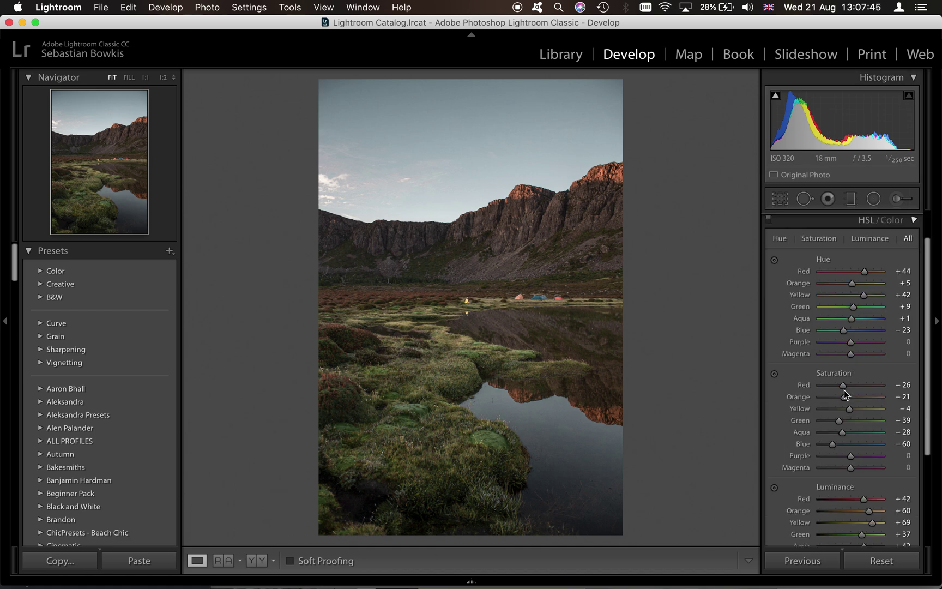
left_click_drag(830, 446, 825, 446)
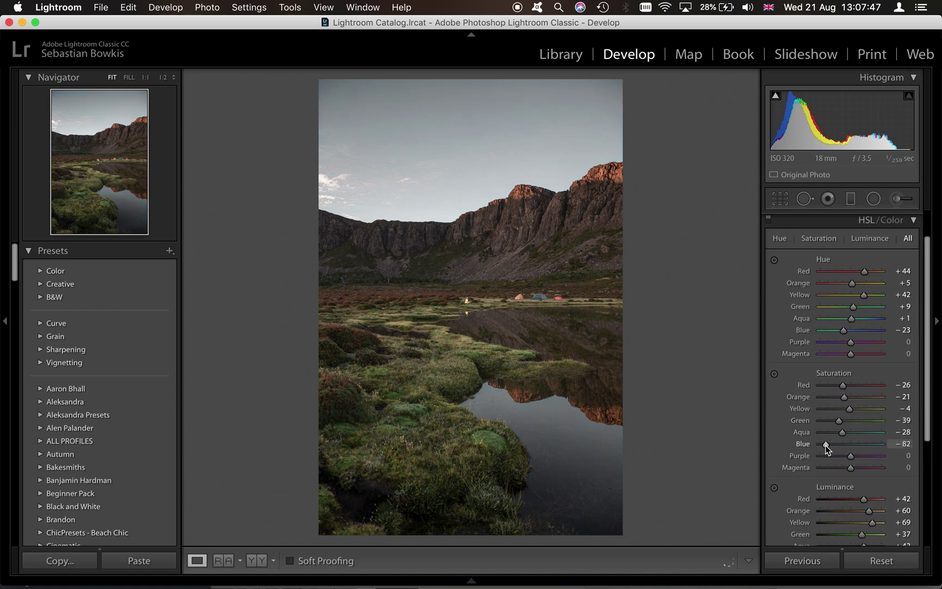
key("super+Tab")
key("super+Tab")
left_click_drag(825, 445, 828, 444)
key("super+Tab")
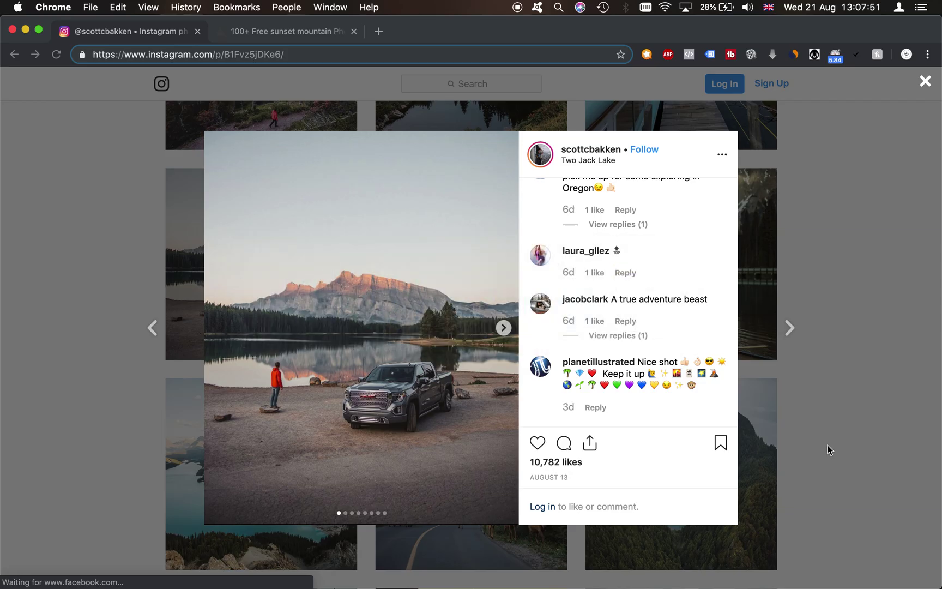
key("super+Tab")
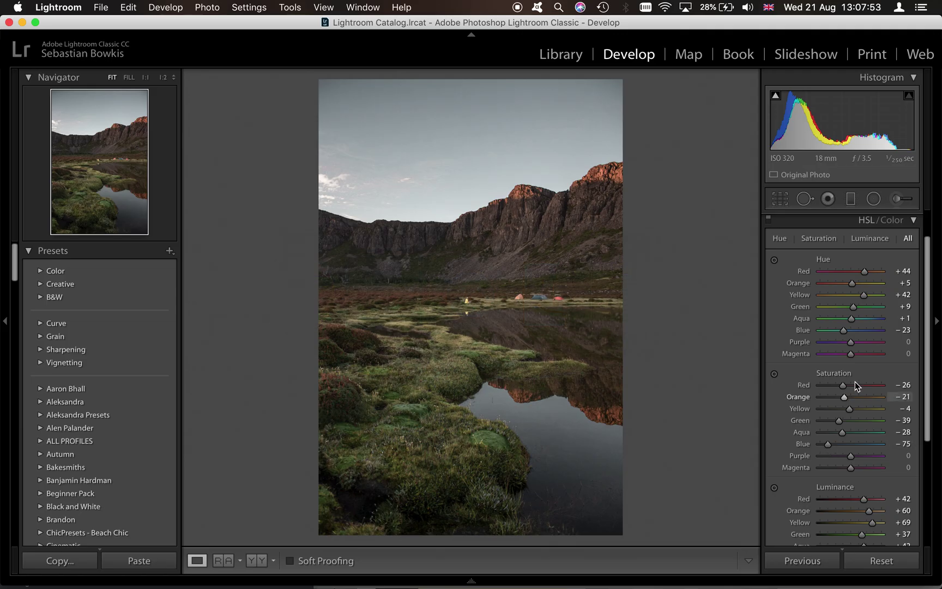
scroll(884, 327, "up", 1)
Step: Shape the RGB point curve: lift the black point, raise highlights, add a lowered shadow point
left_click(914, 243)
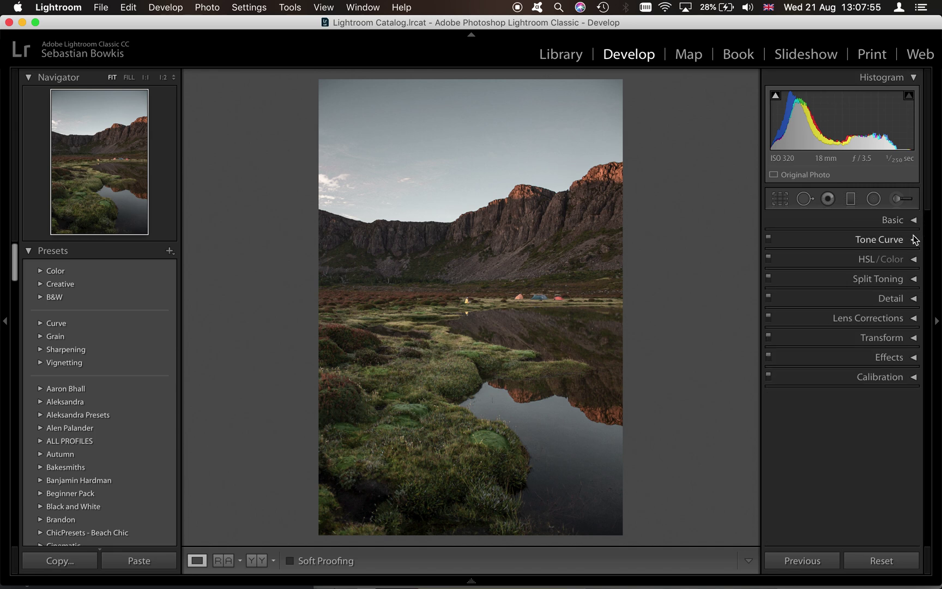
left_click(906, 239)
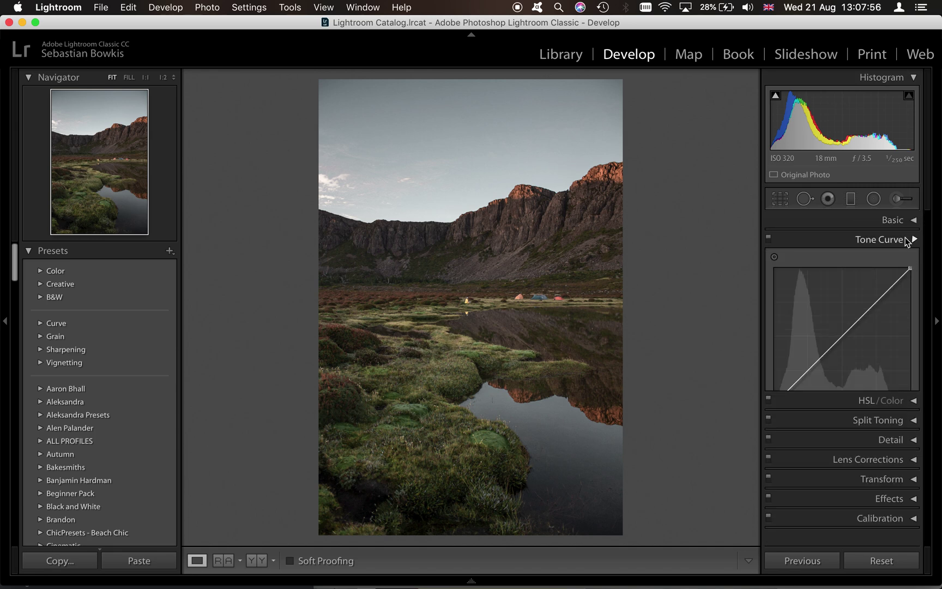
left_click(842, 339)
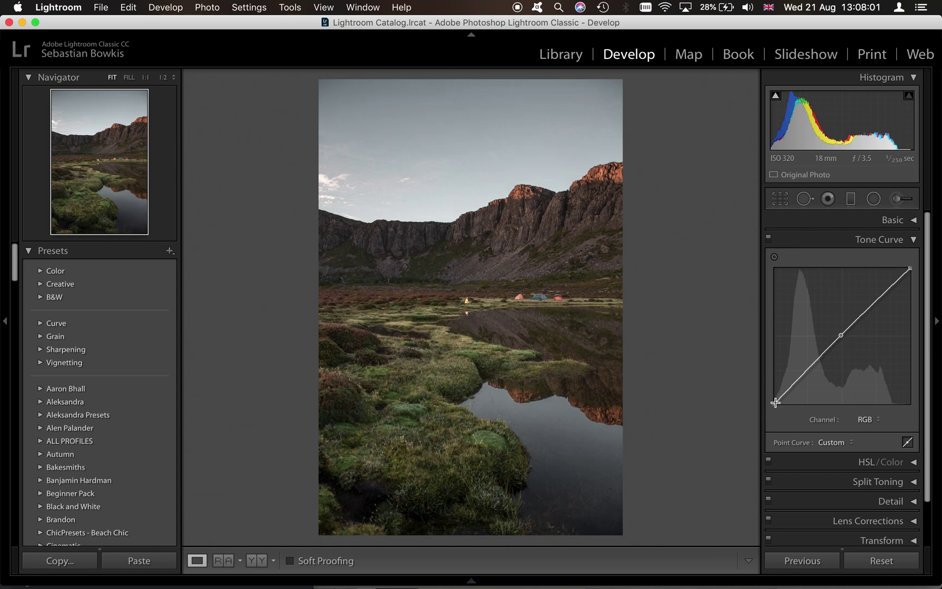
left_click_drag(775, 403, 775, 402)
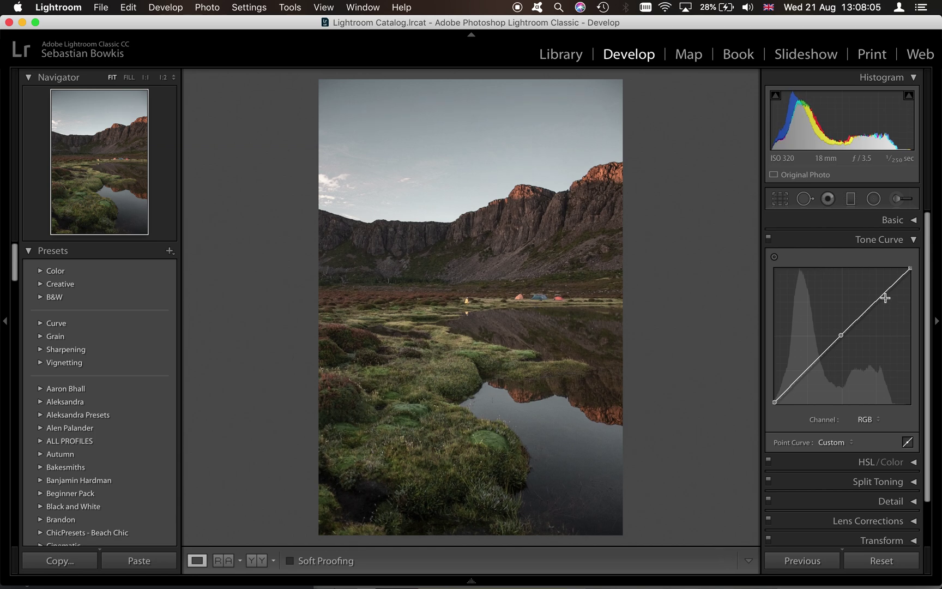
left_click_drag(889, 290, 888, 286)
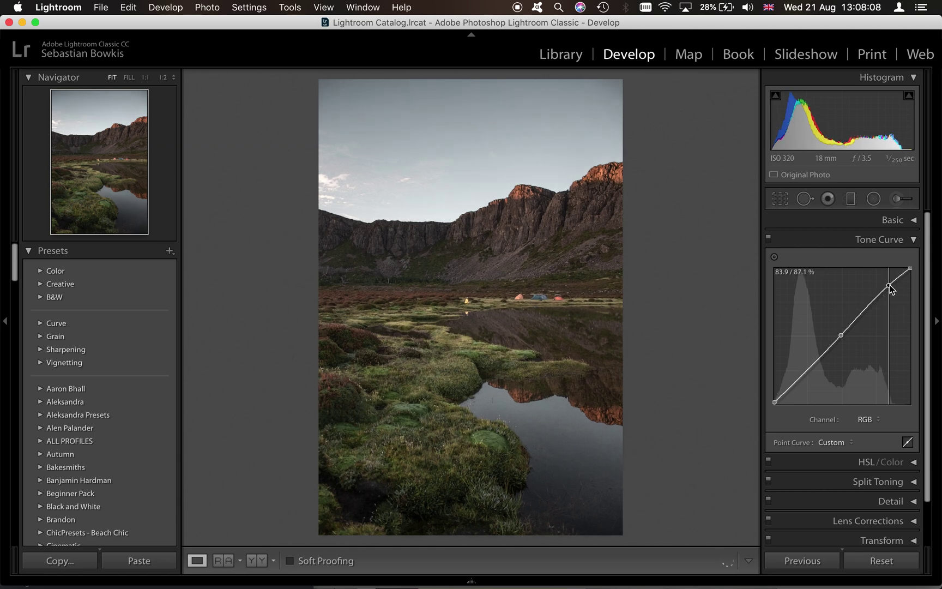
left_click(798, 381)
left_click_drag(799, 384, 796, 382)
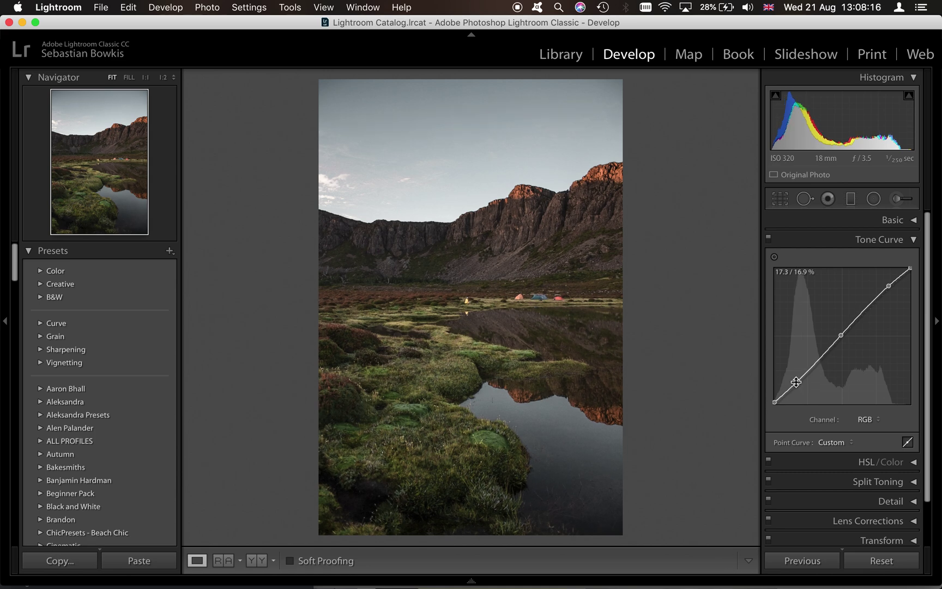
left_click(767, 239)
left_click(767, 239)
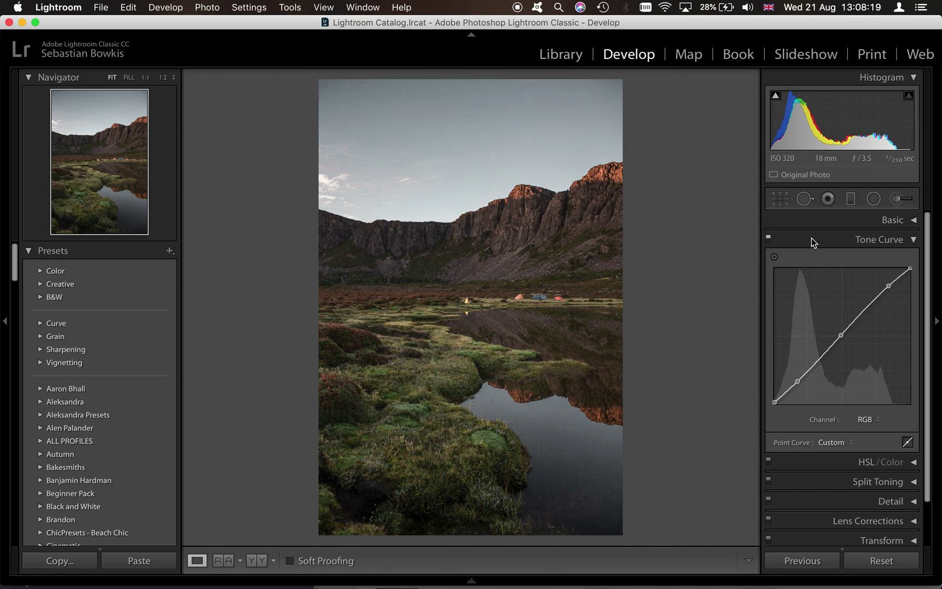
left_click(859, 243)
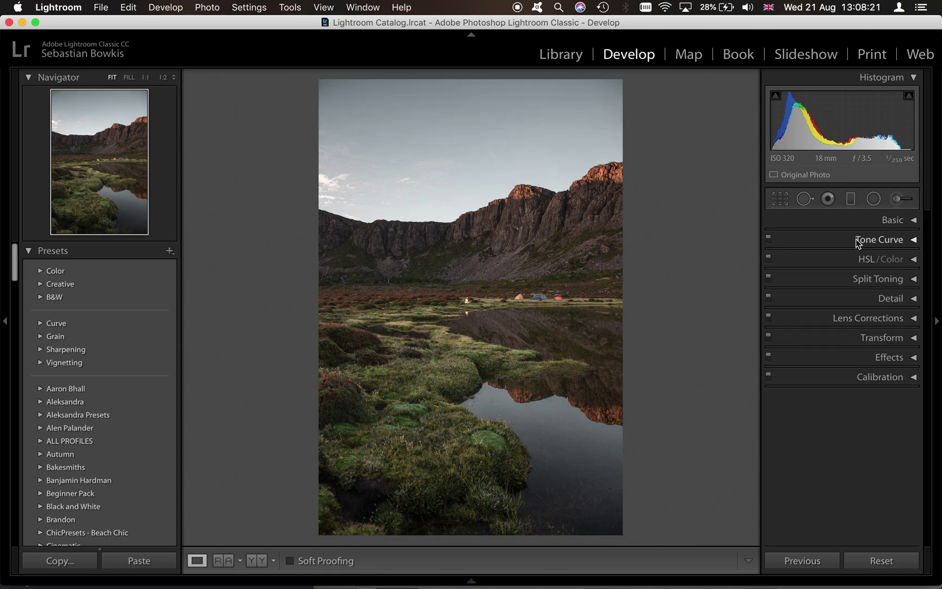
key("backslash")
key("backslash")
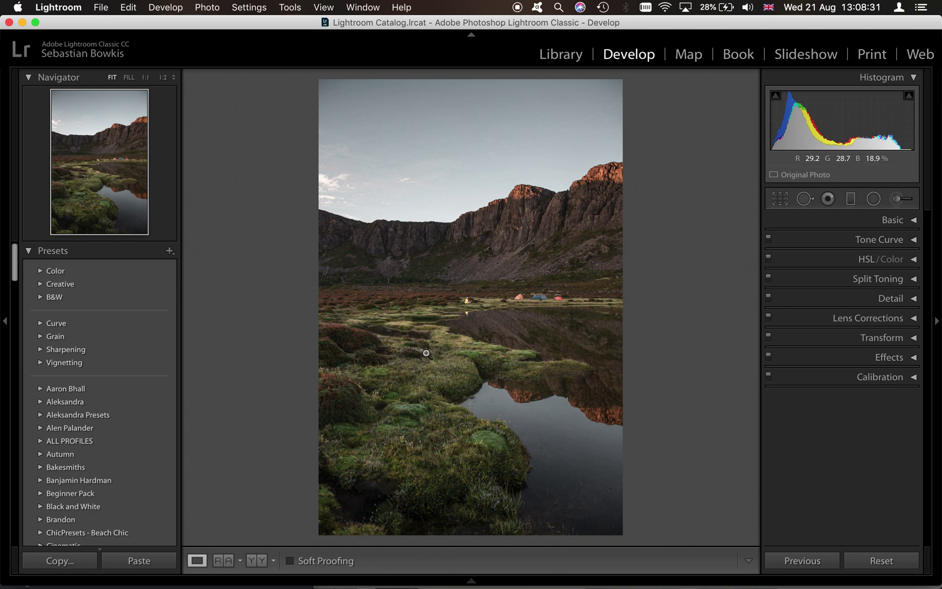
key("super+Tab")
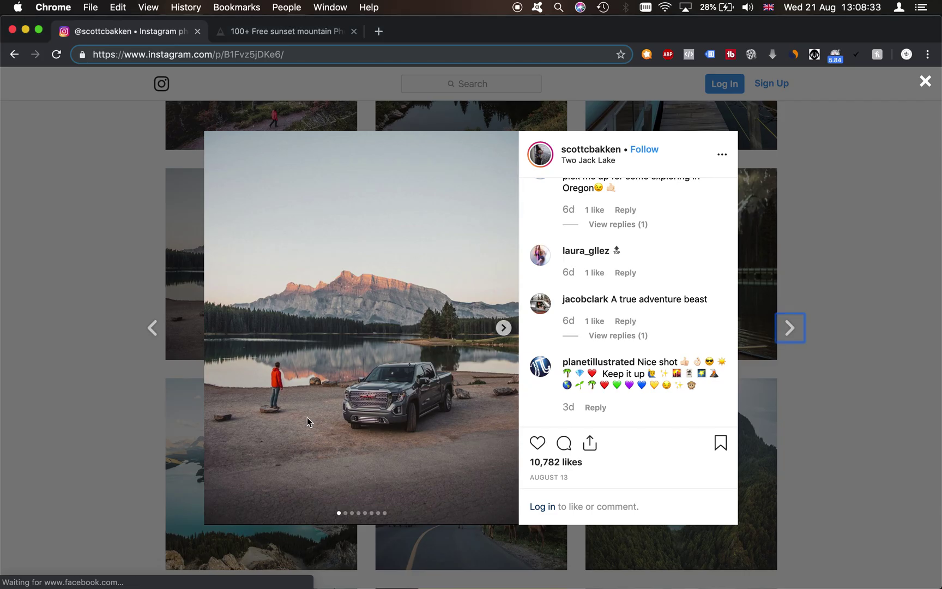
key("super+Tab")
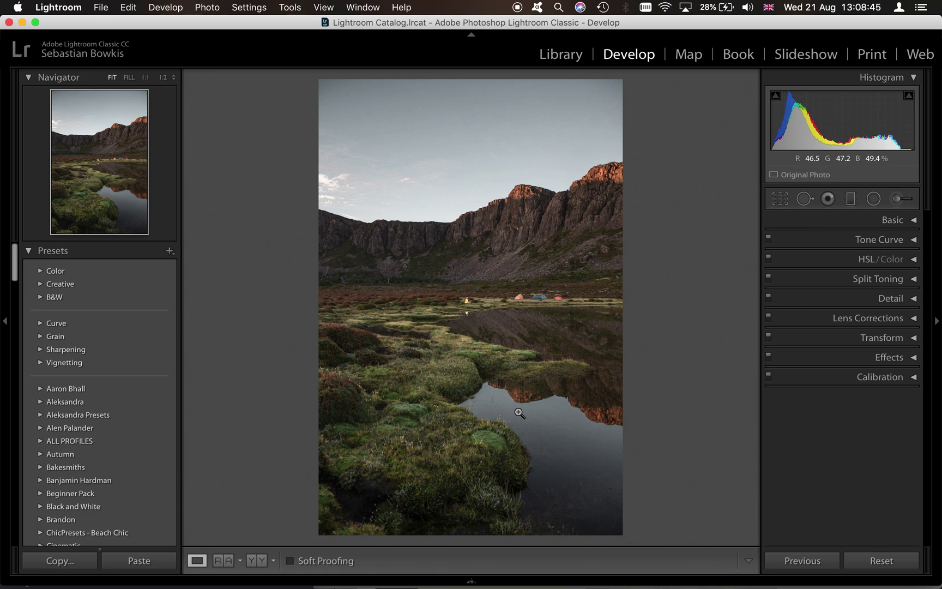
key("super+Tab")
key("super+Tab")
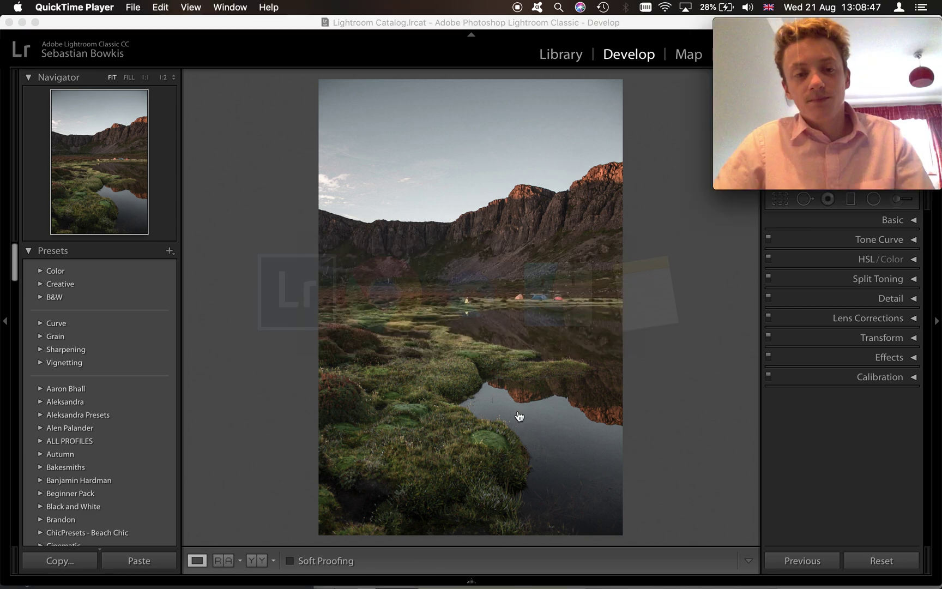